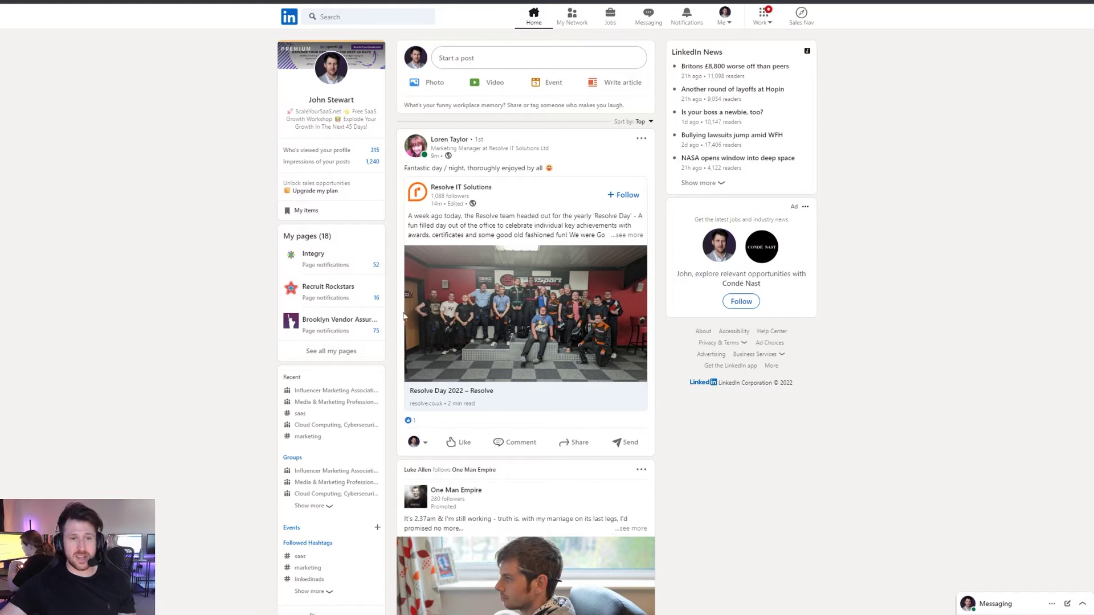
Switch from LinkedIn to Sales Navigator and look over the account lists and lead lists
click(801, 14)
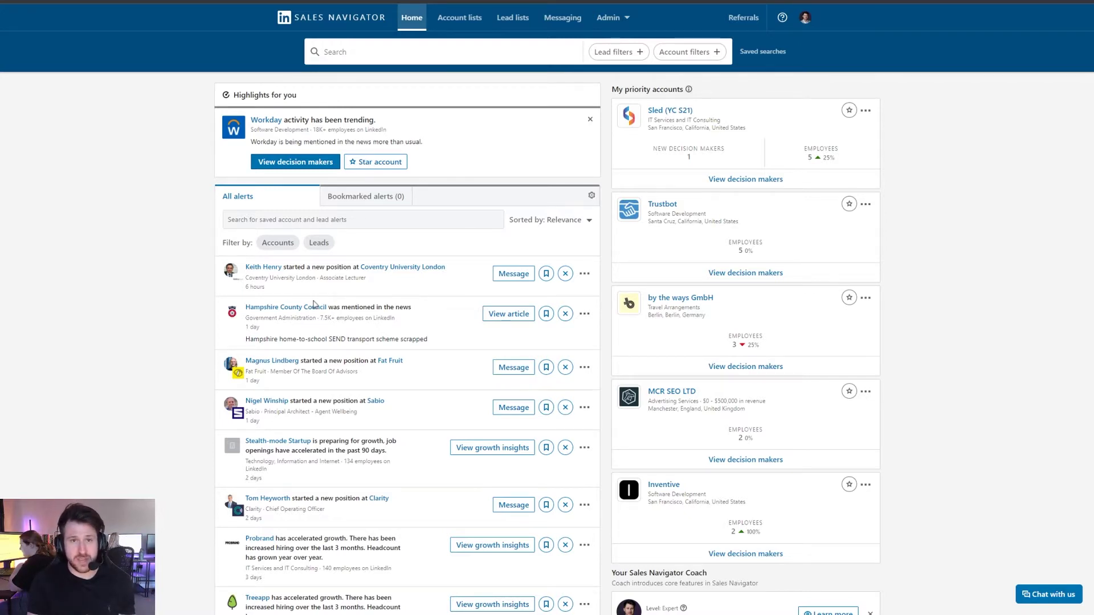
click(472, 29)
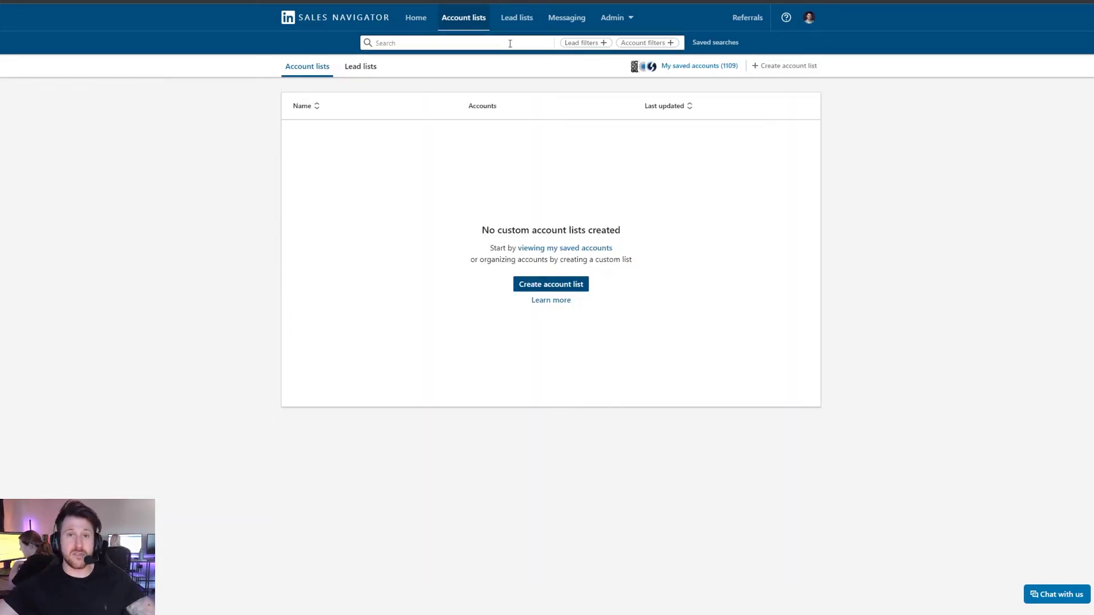
click(514, 18)
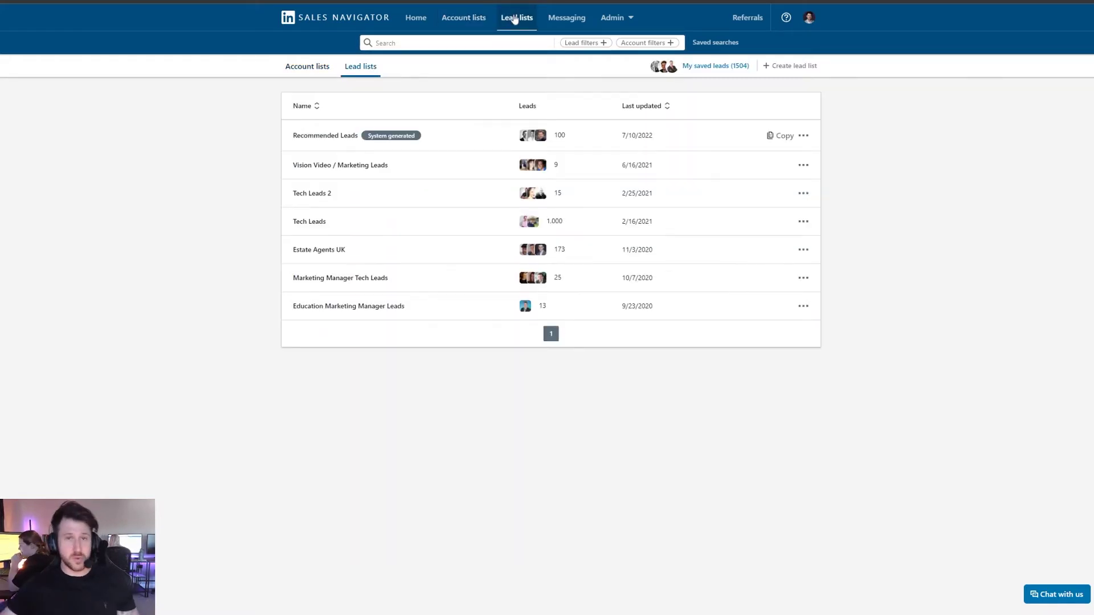
click(476, 19)
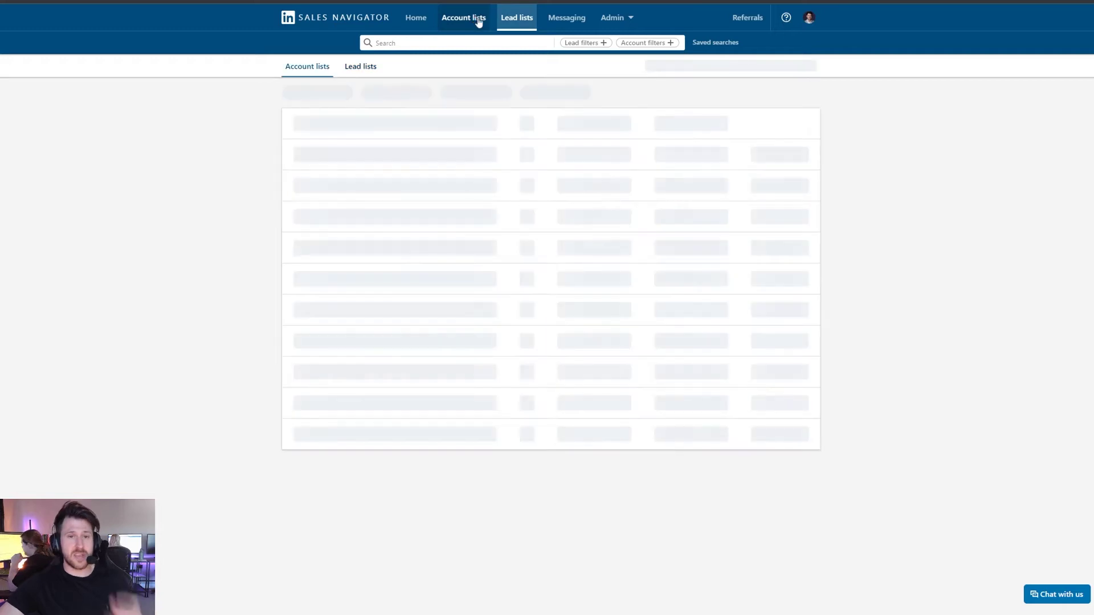
click(519, 18)
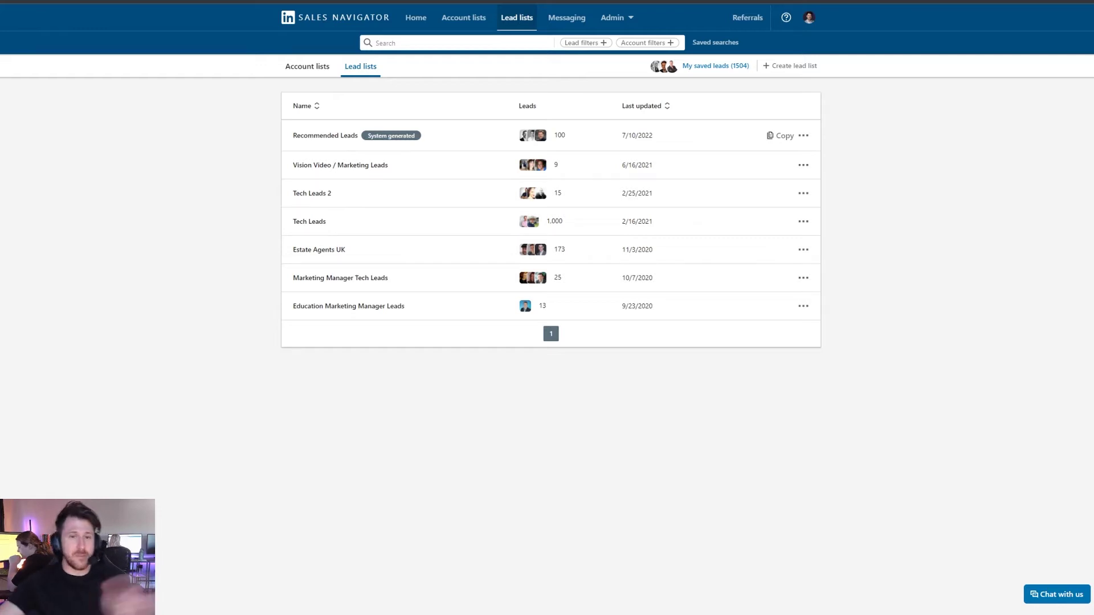
click(478, 18)
click(518, 21)
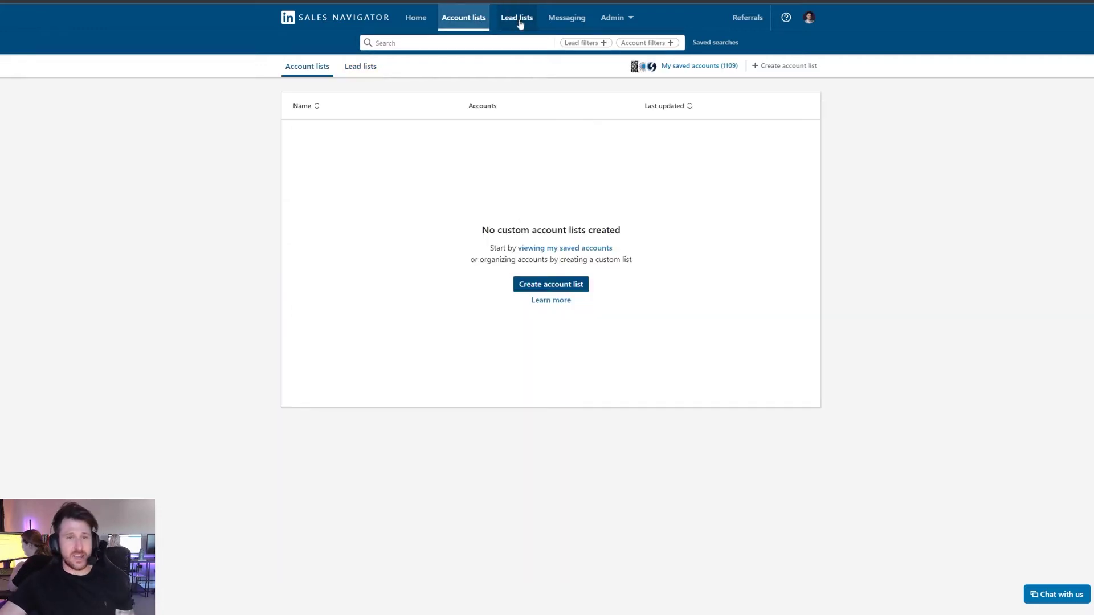
click(318, 69)
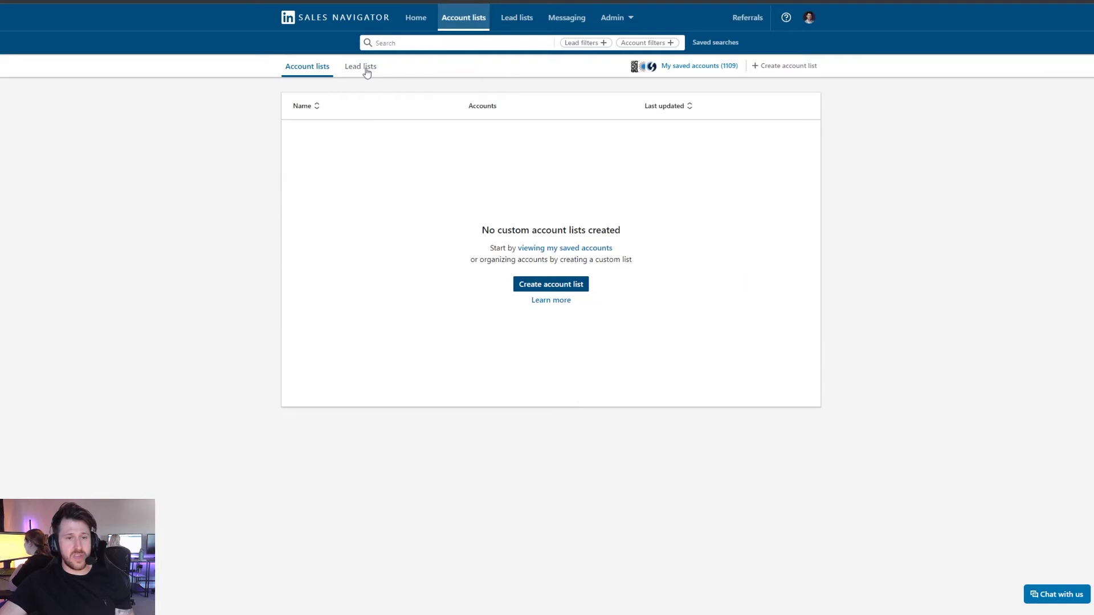
click(362, 69)
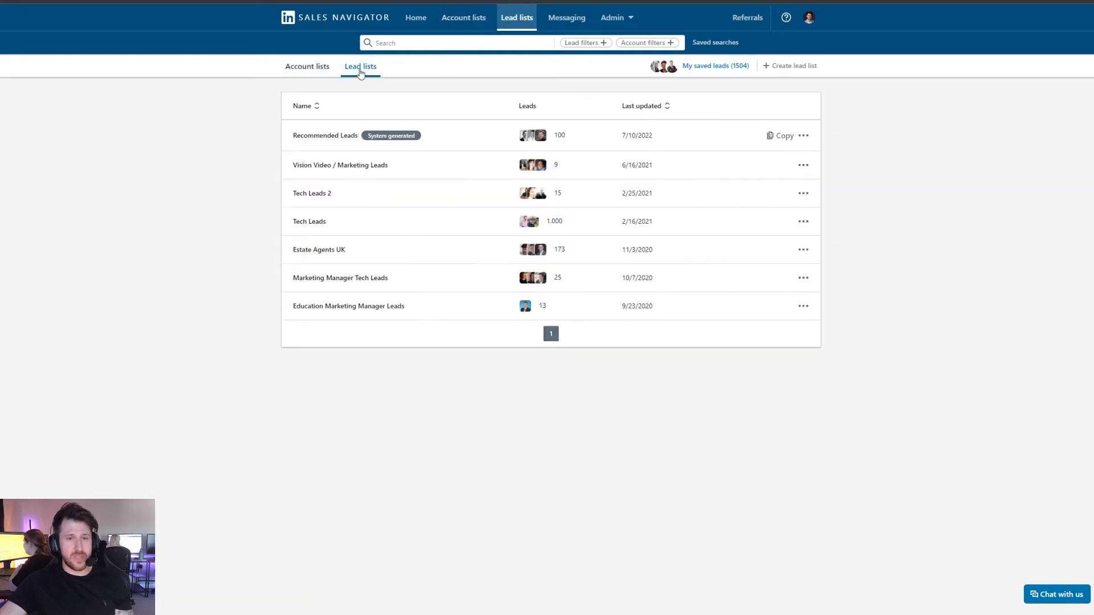
Open the Sales Navigator inbox and read through the most recent conversation
click(575, 21)
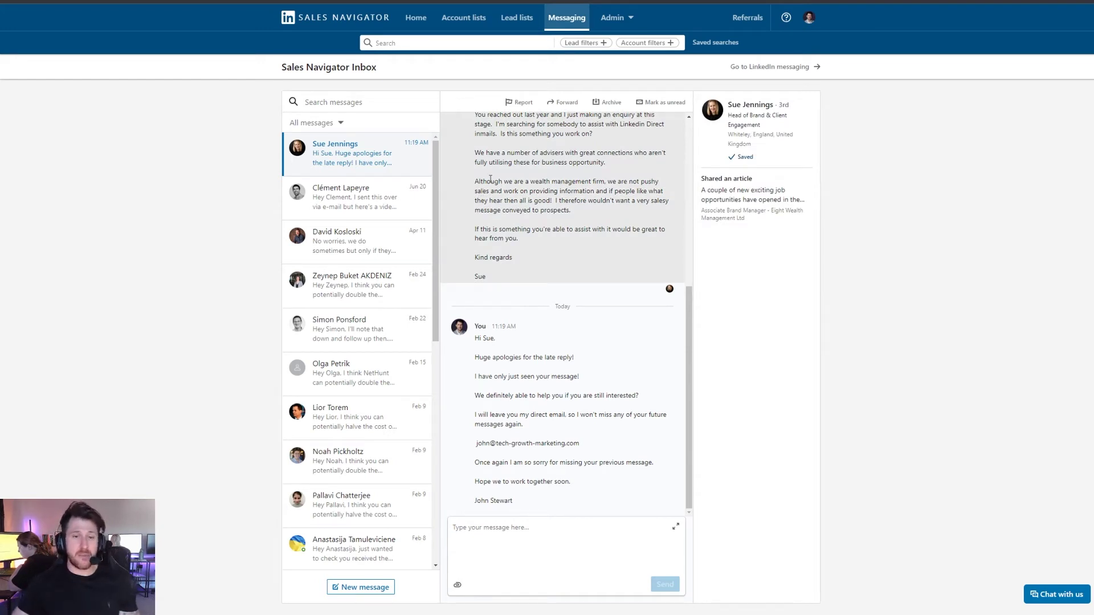
click(154, 4)
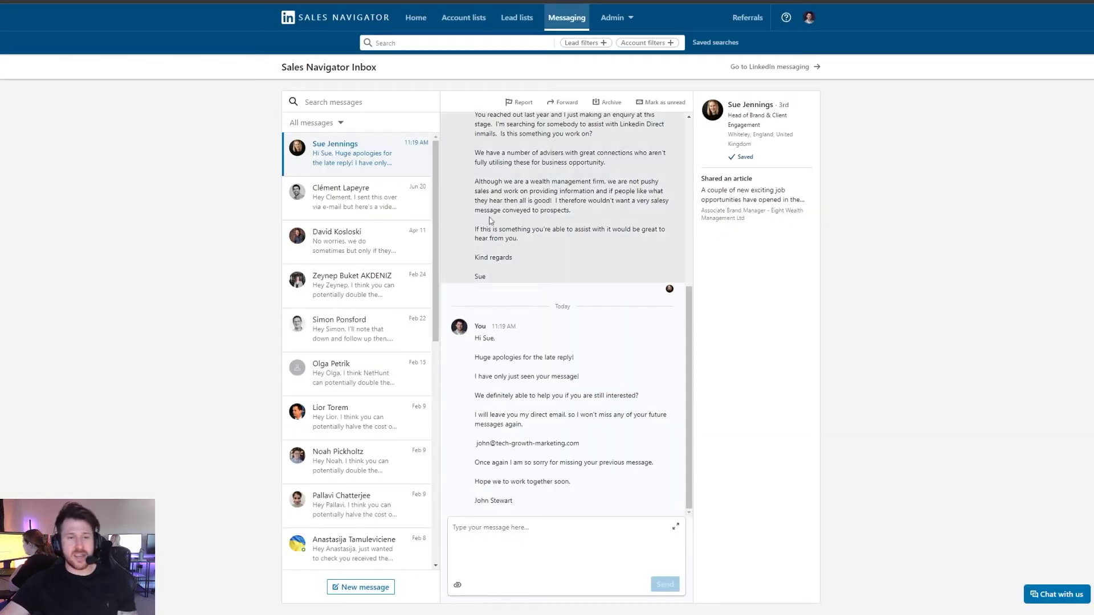
scroll(501, 222, up, 10)
scroll(507, 225, down, 5)
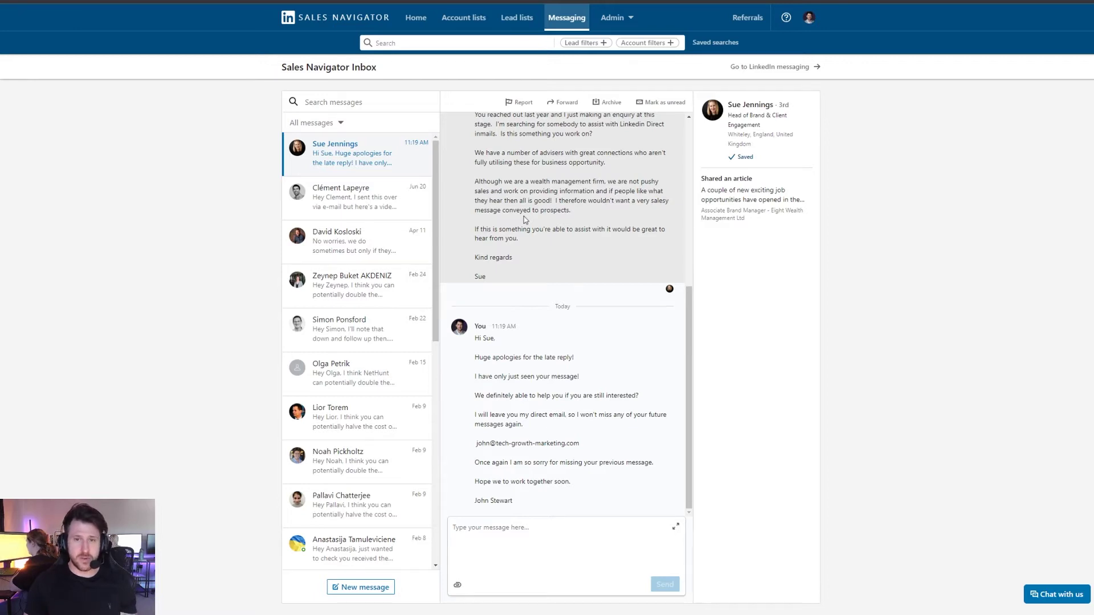
View the admin options, then open the Social Selling Index page from the account options
click(611, 17)
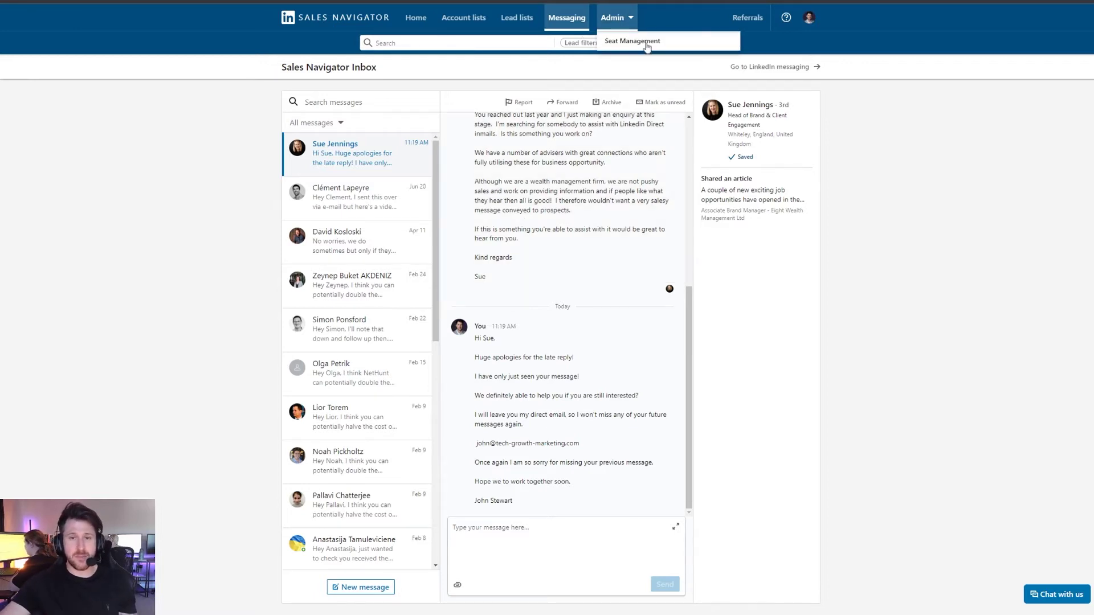
click(783, 32)
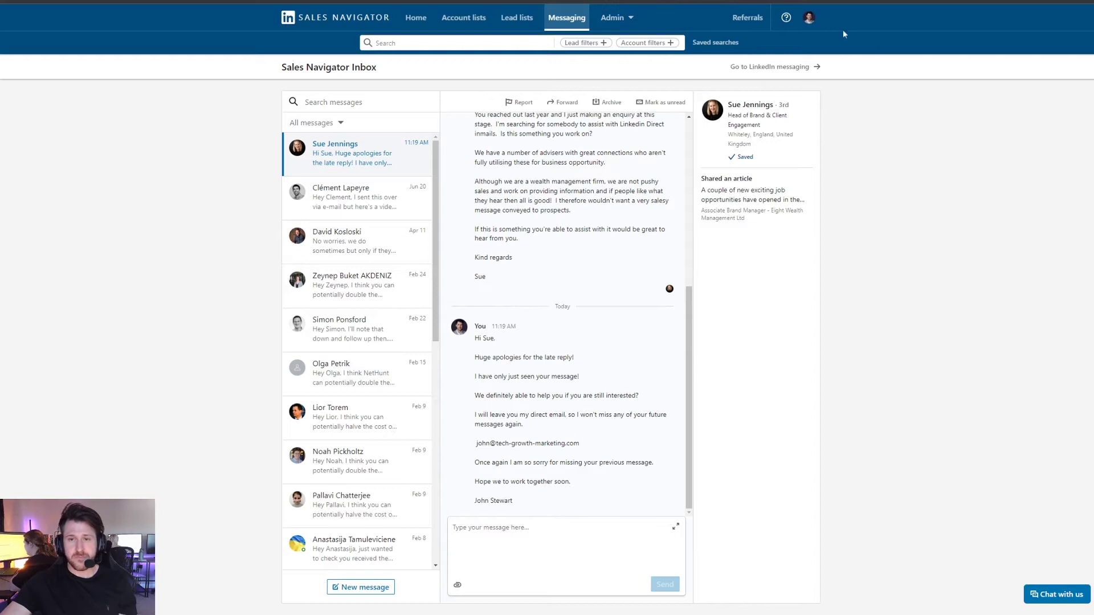
click(814, 27)
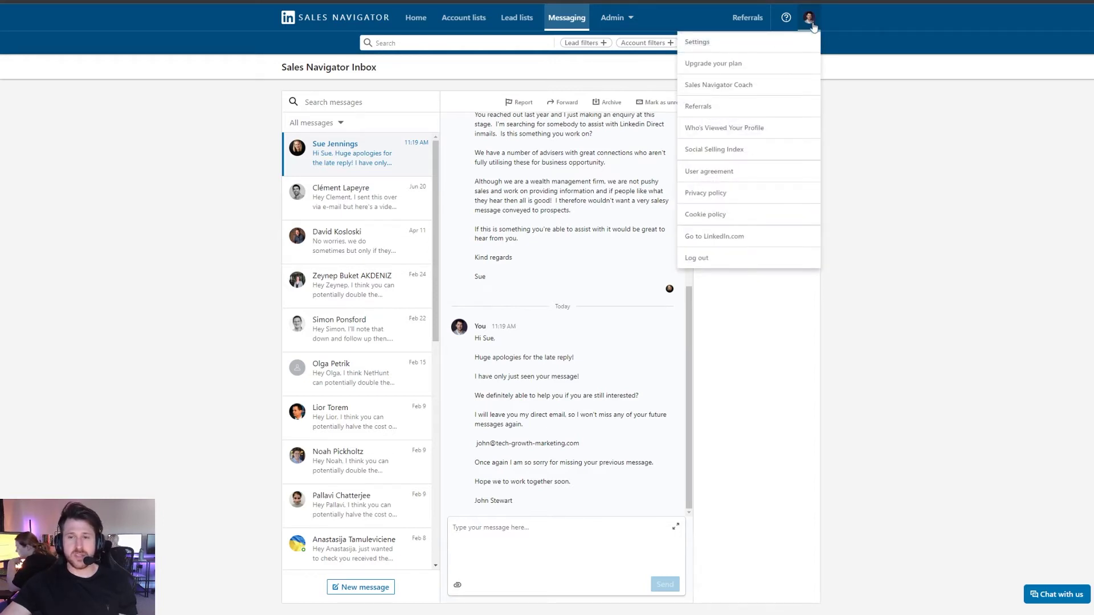
click(707, 152)
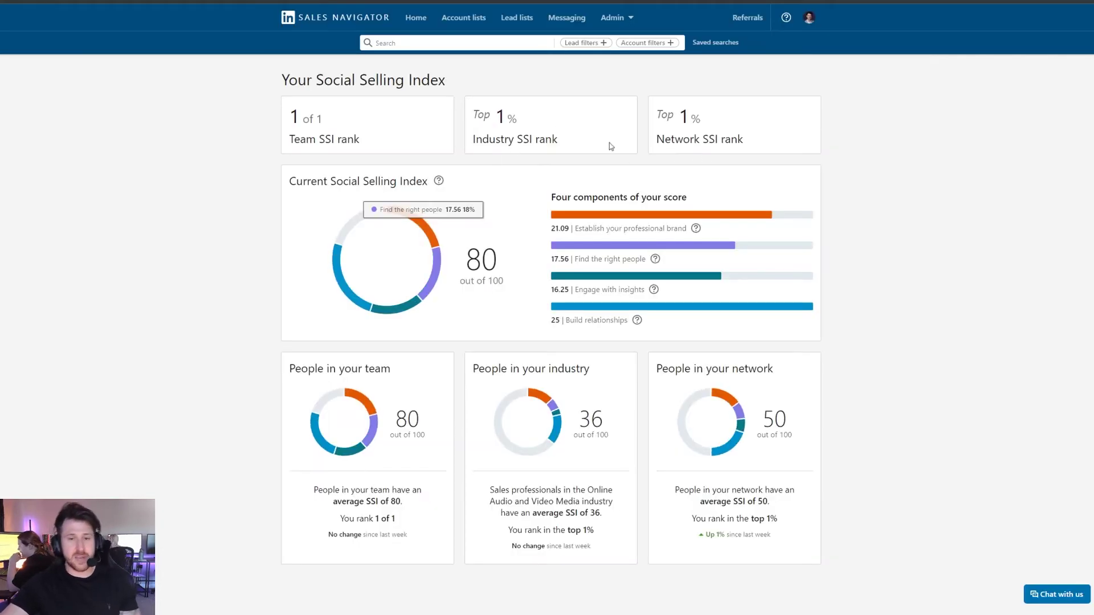
Examine the team, industry and network SSI ranks and the four components of the score
mouse_move(589, 221)
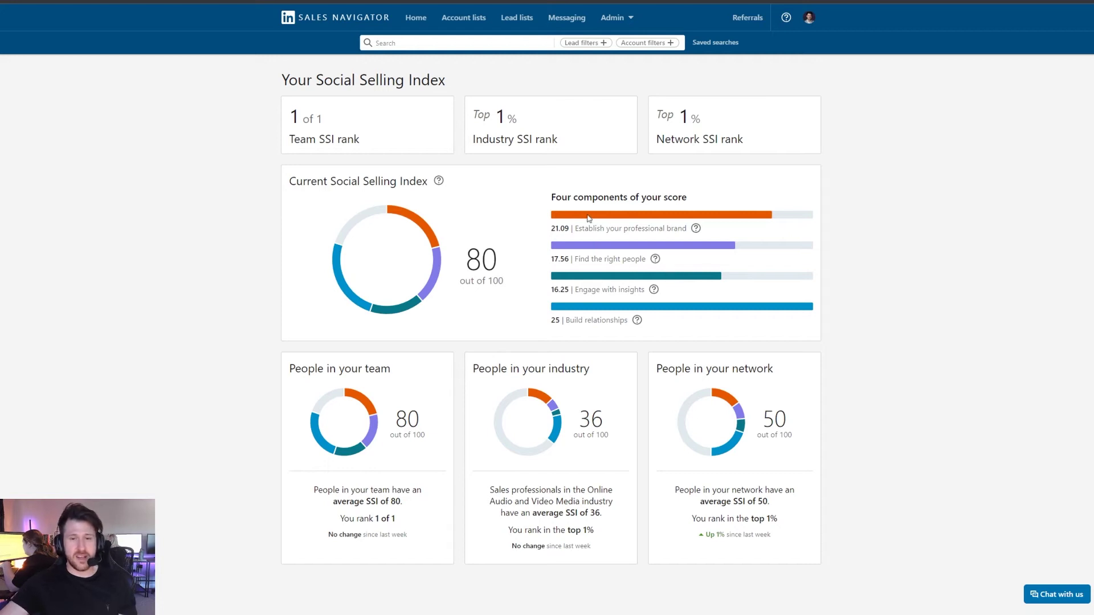
drag(293, 139, 375, 143)
click(597, 80)
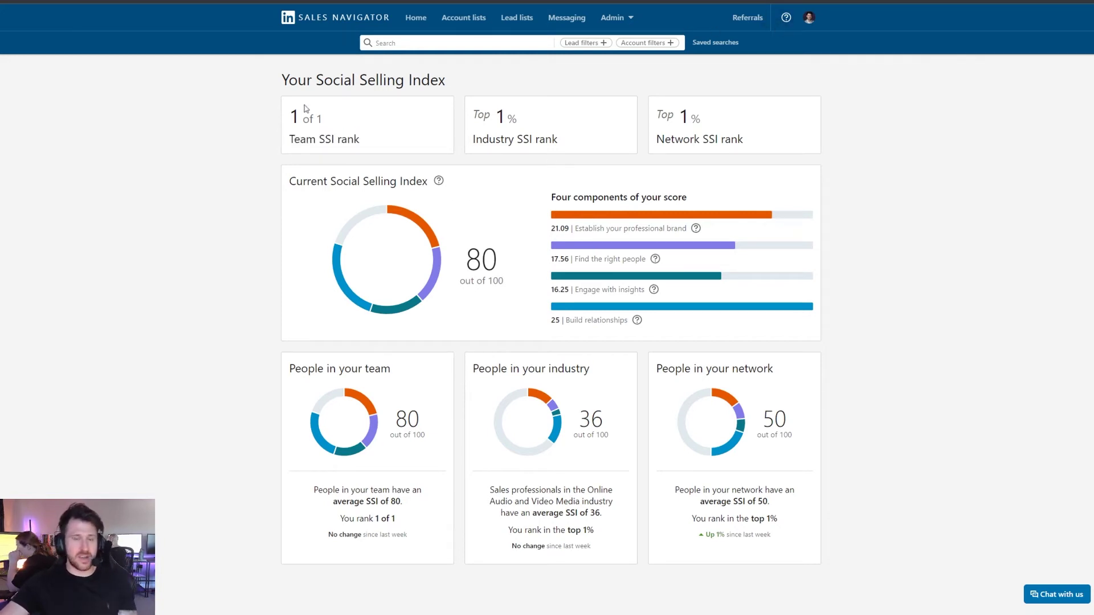
drag(292, 139, 399, 143)
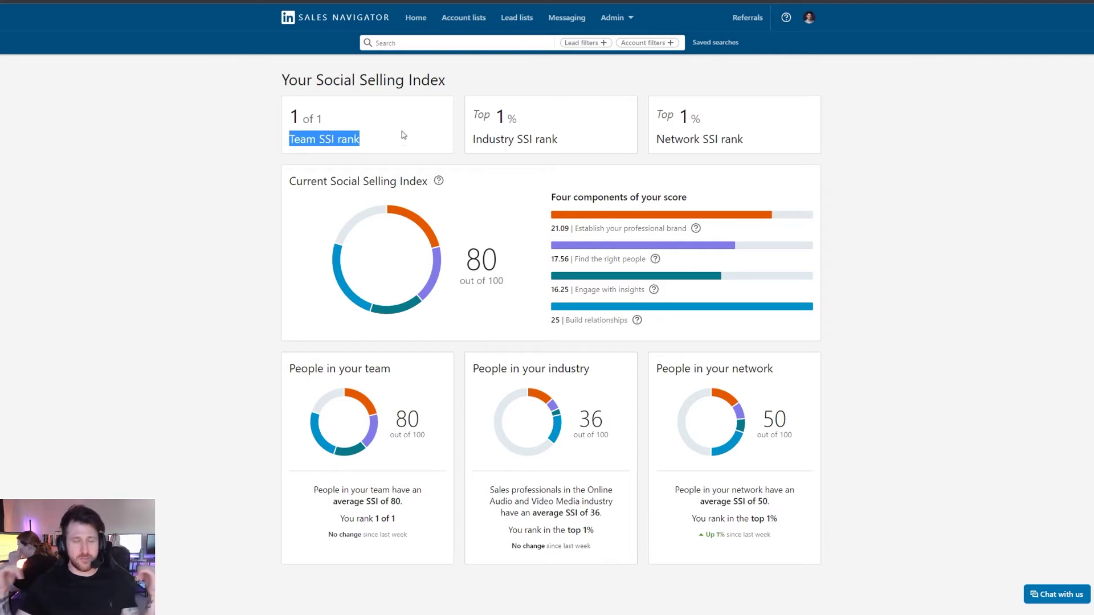
click(360, 140)
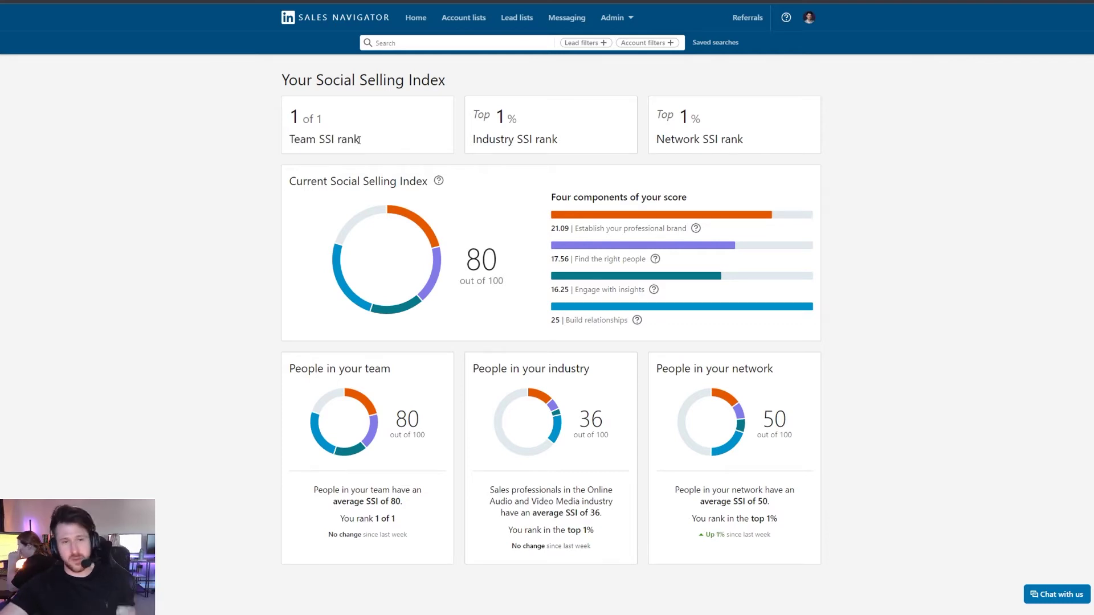
triple_click(311, 136)
click(497, 150)
drag(475, 142, 577, 147)
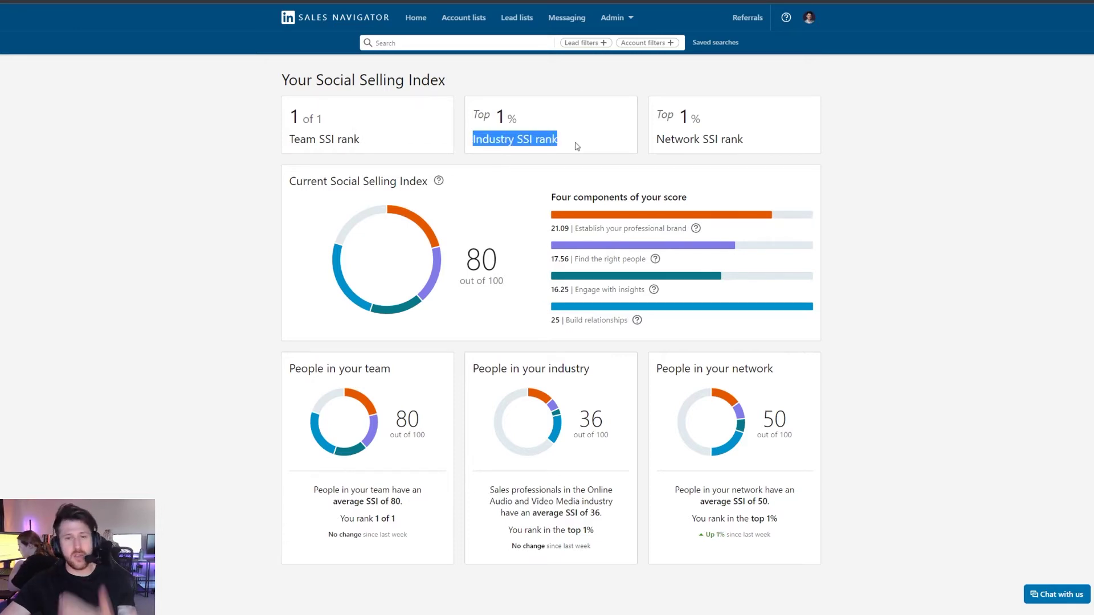
mouse_move(663, 141)
mouse_down()
mouse_move(740, 143)
mouse_move(652, 147)
mouse_up()
click(740, 143)
click(653, 147)
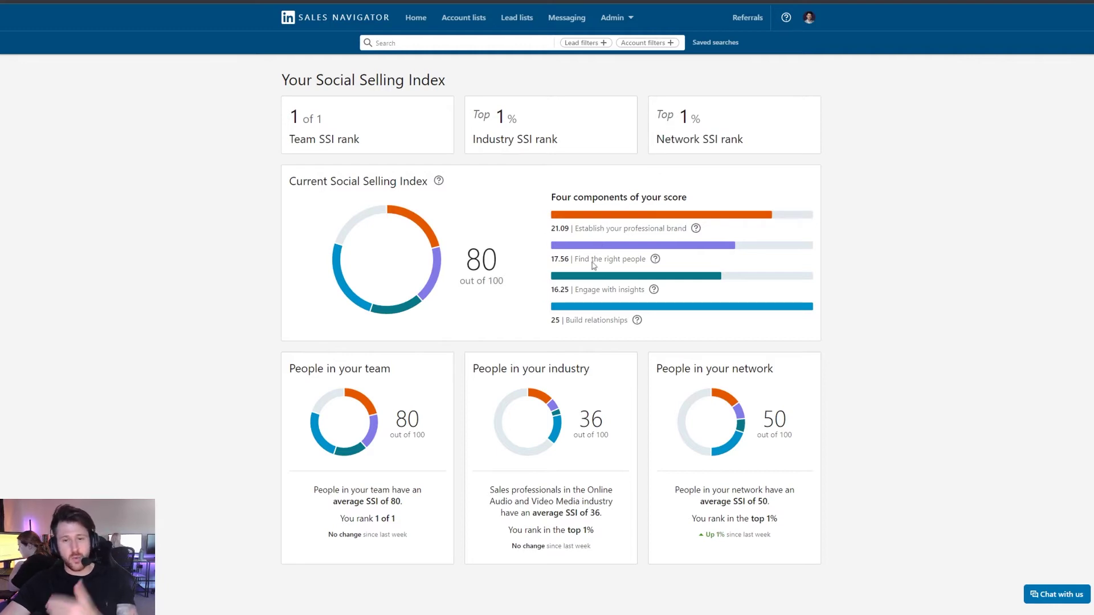
Compare the SSI of people in the team, industry and network, and check the industry and network rank percentages
mouse_move(691, 454)
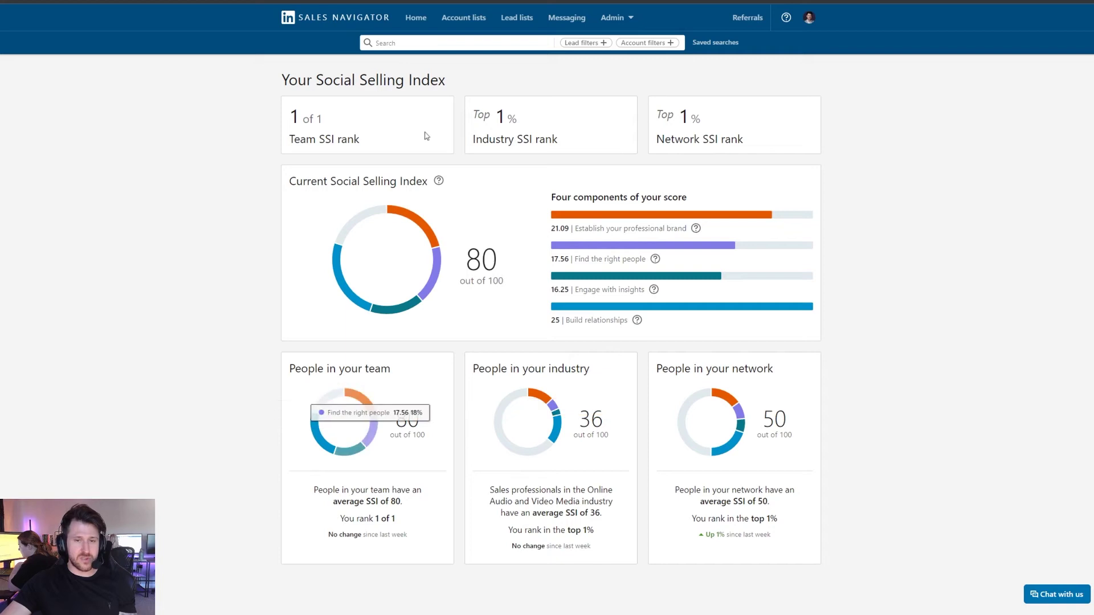
drag(481, 117, 549, 121)
drag(677, 117, 733, 118)
click(734, 117)
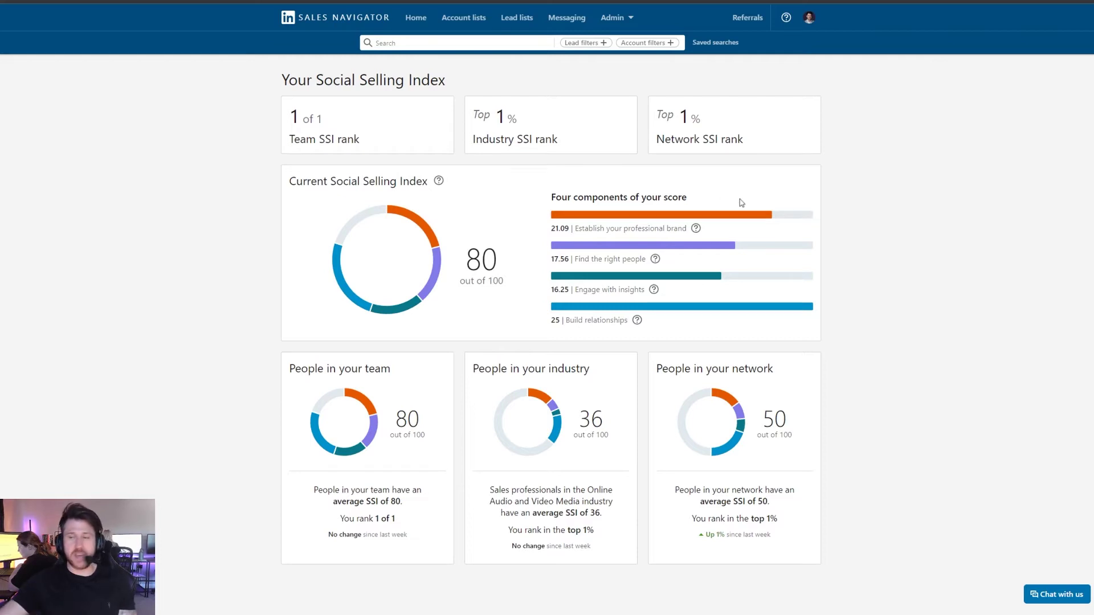
double_click(699, 120)
click(700, 120)
double_click(700, 120)
click(700, 120)
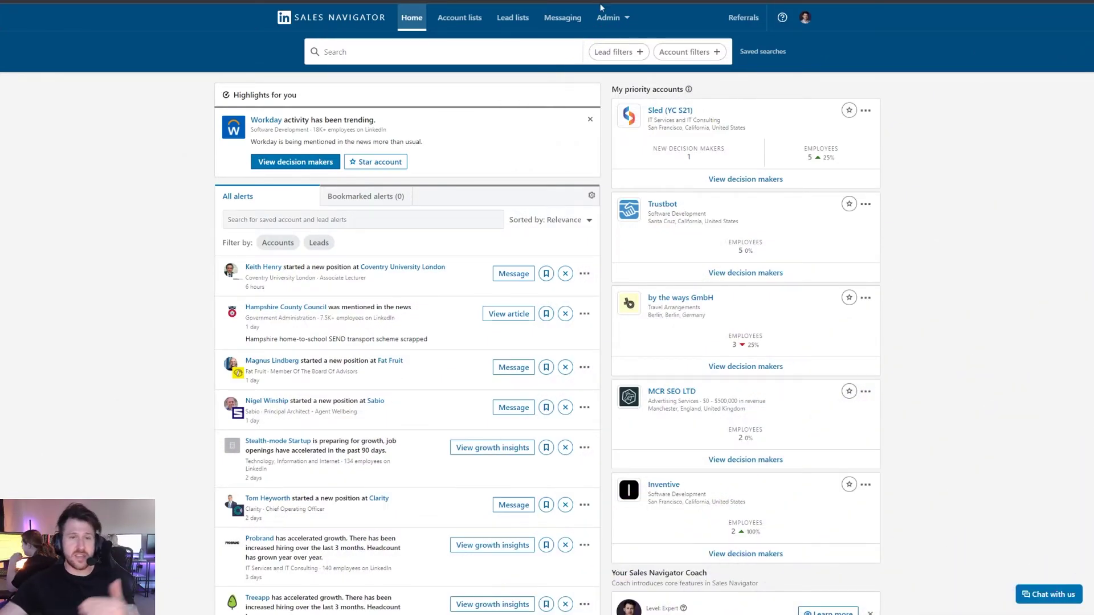
Revisit the account lists and lead lists, and open the lead search filters
click(451, 23)
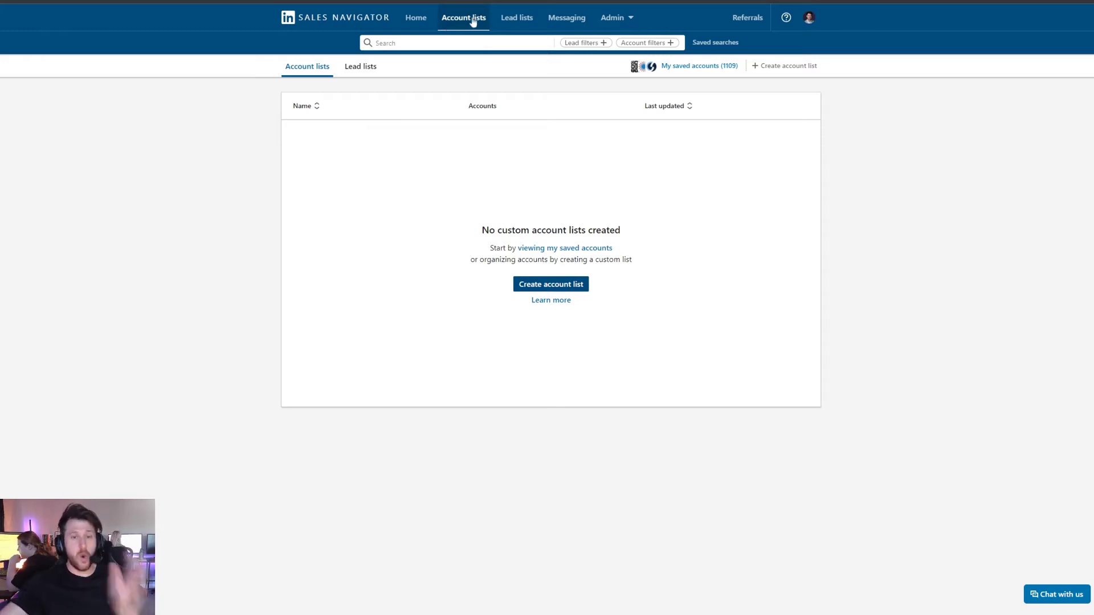
click(512, 21)
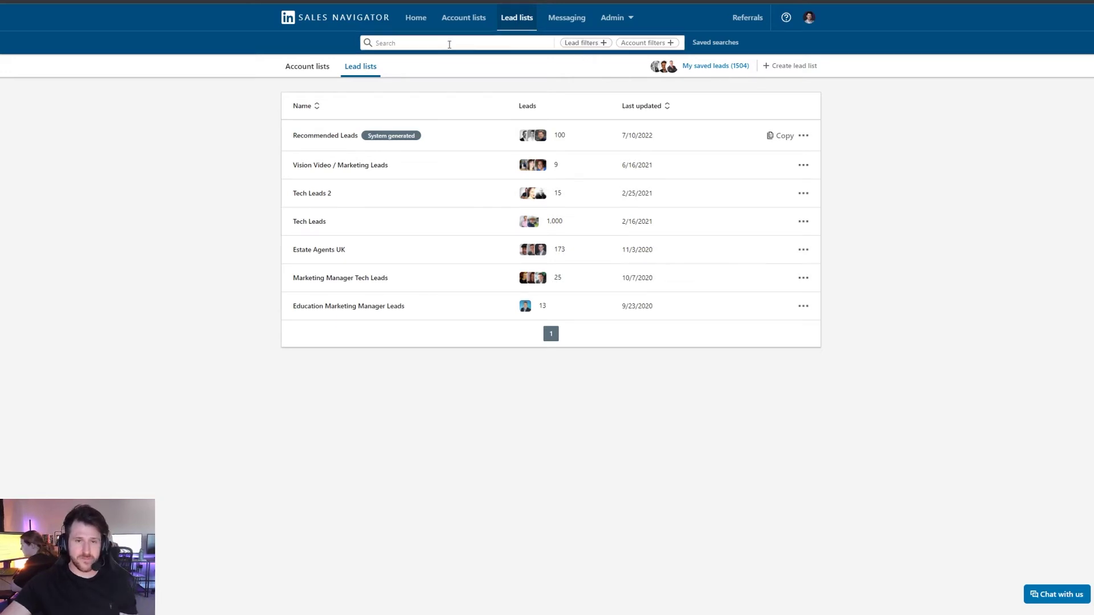
click(604, 43)
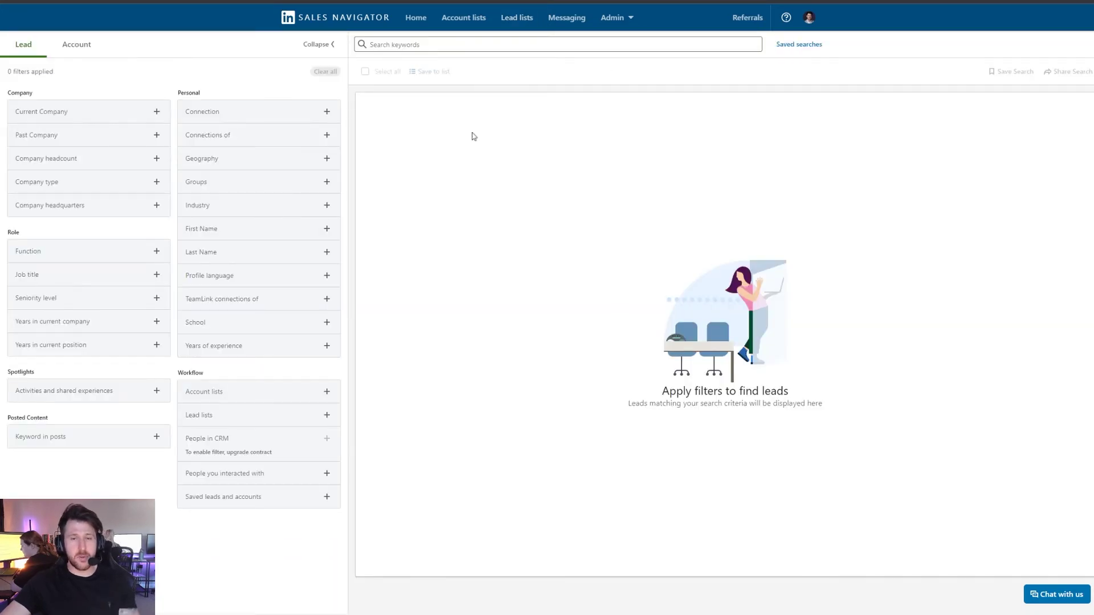
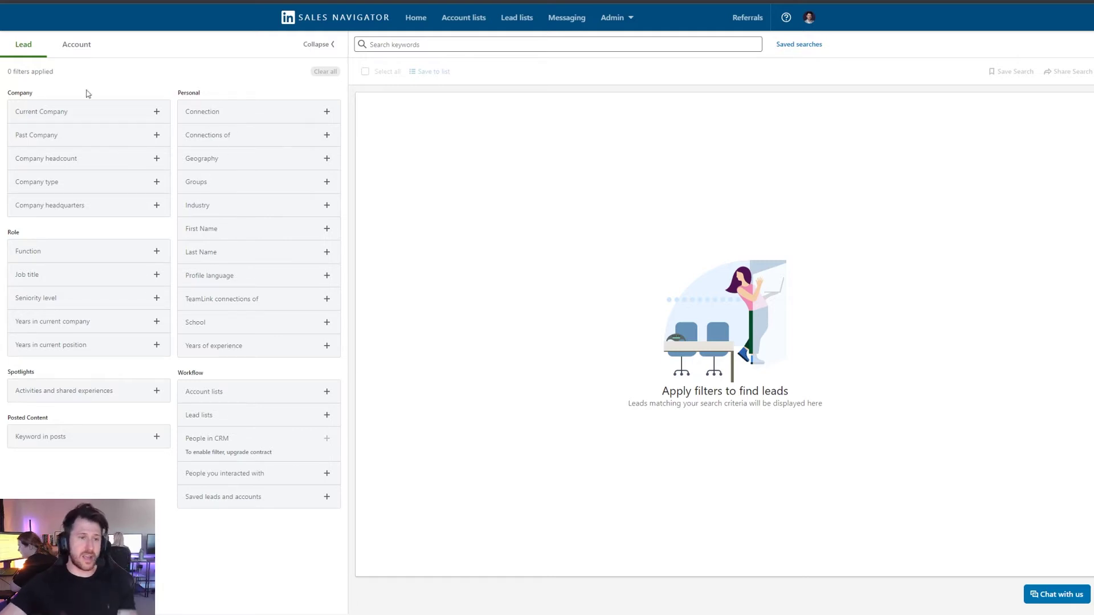
Filter leads by company headcount, selecting 201-500, 501-1000, 1001-5000, 5001-10,000 and 10,000+
click(75, 163)
scroll(57, 220, down, 2)
click(46, 195)
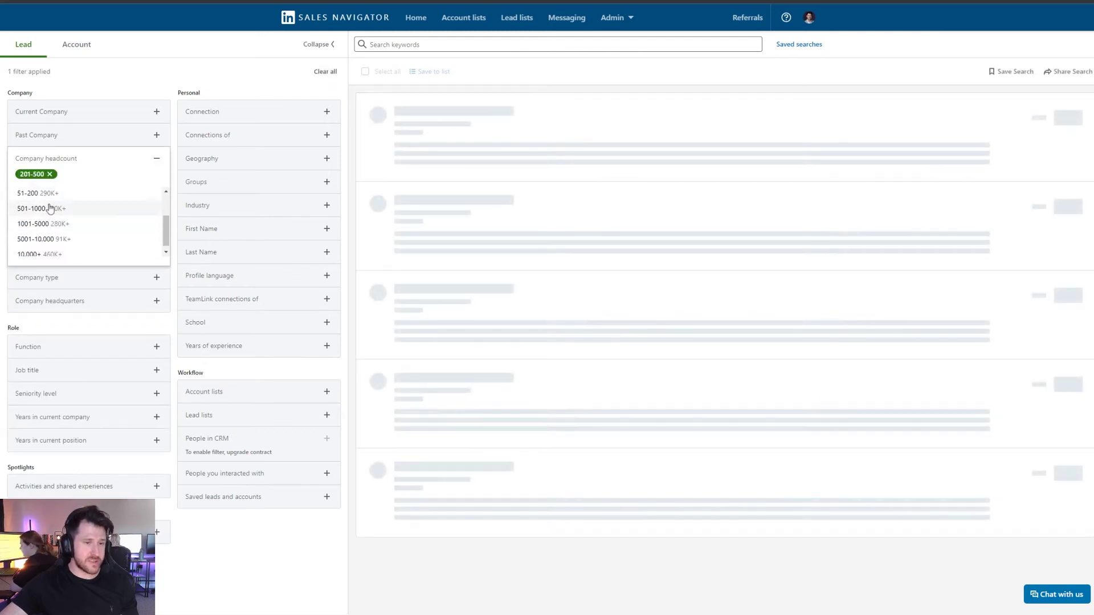
click(46, 223)
click(47, 222)
click(41, 232)
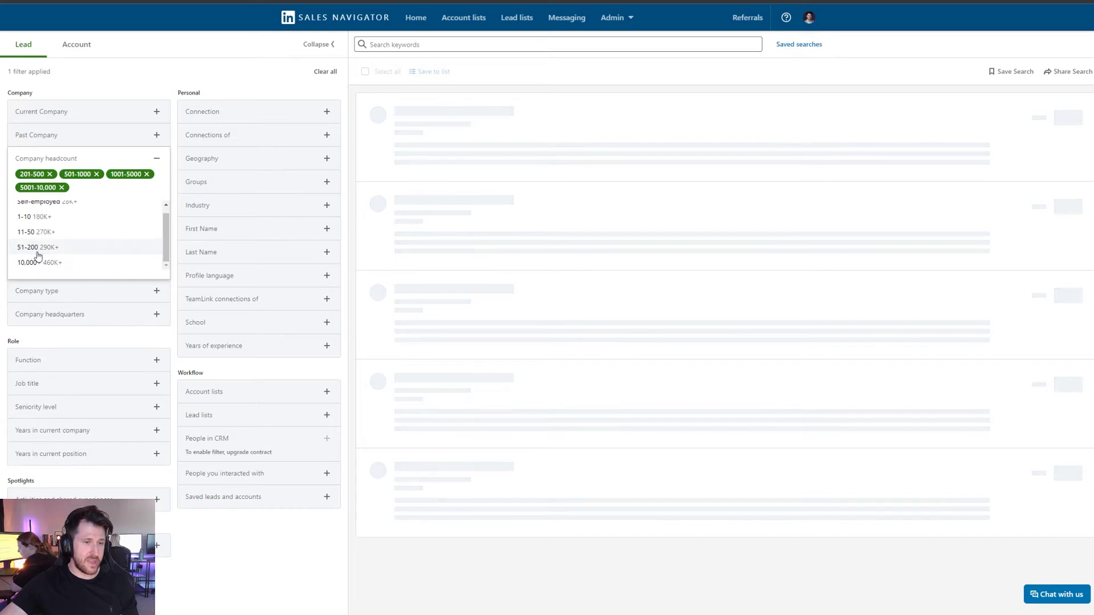
click(36, 261)
click(132, 83)
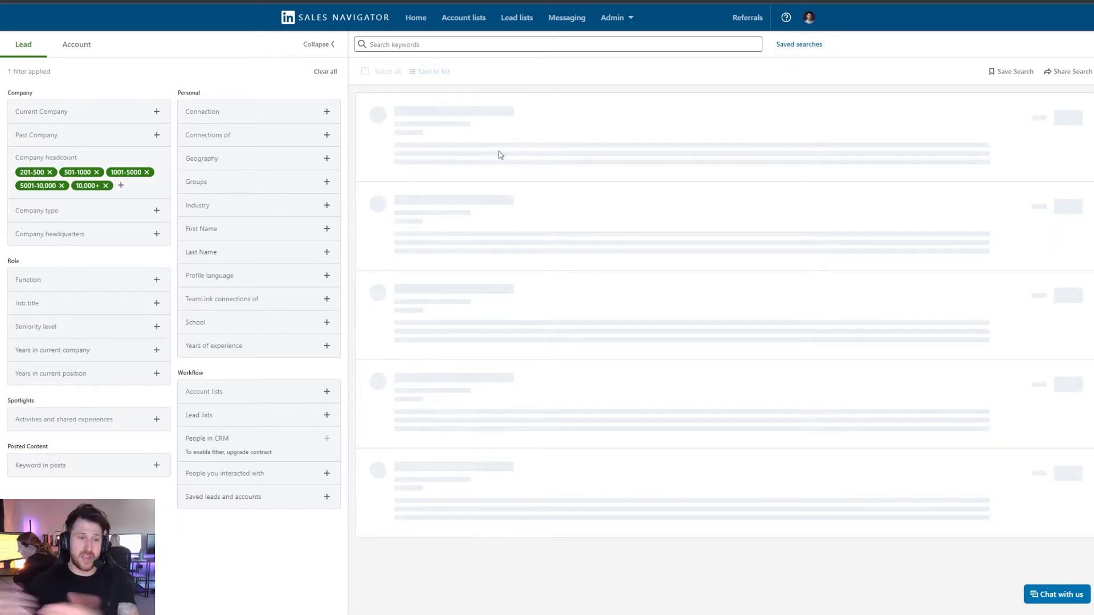
Restrict the lead search to the Privately Held company type
click(51, 216)
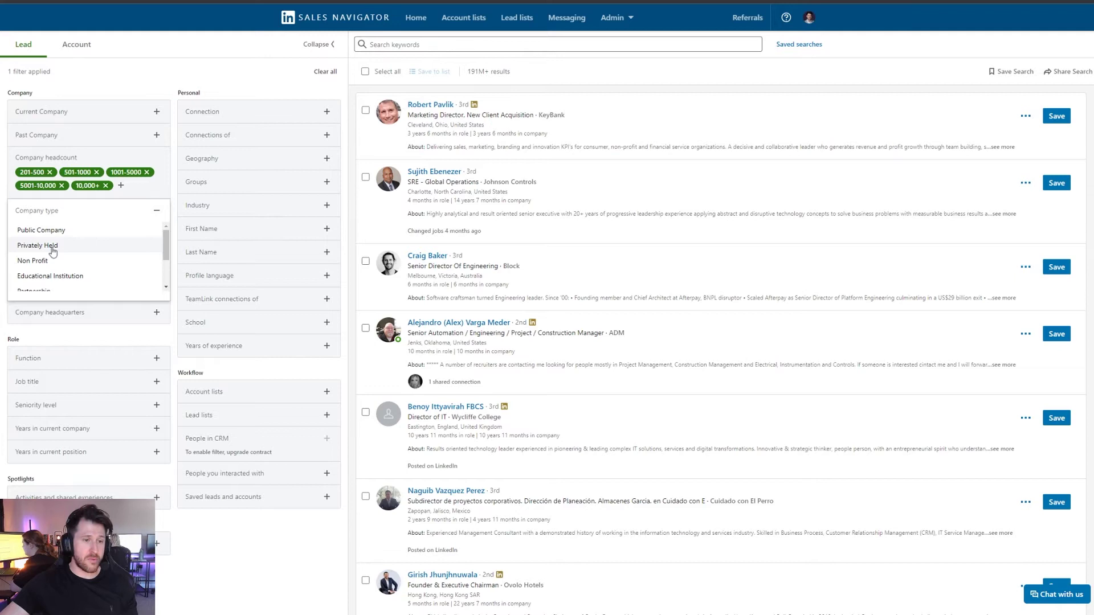
click(53, 249)
click(143, 68)
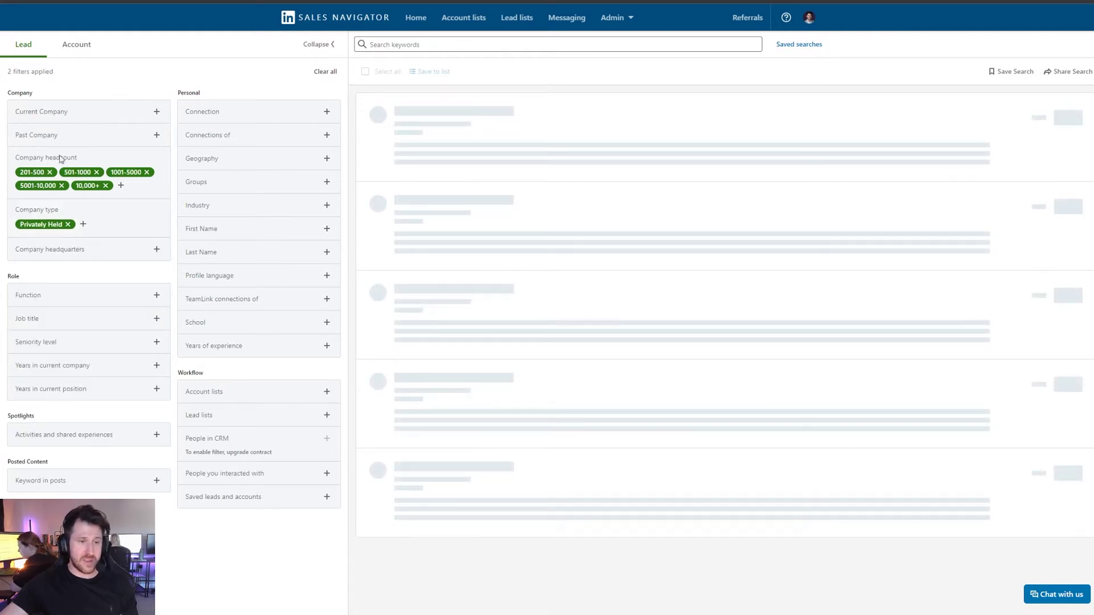
Include United Kingdom as the company headquarters location in the lead filters
click(88, 251)
scroll(67, 314, down, 5)
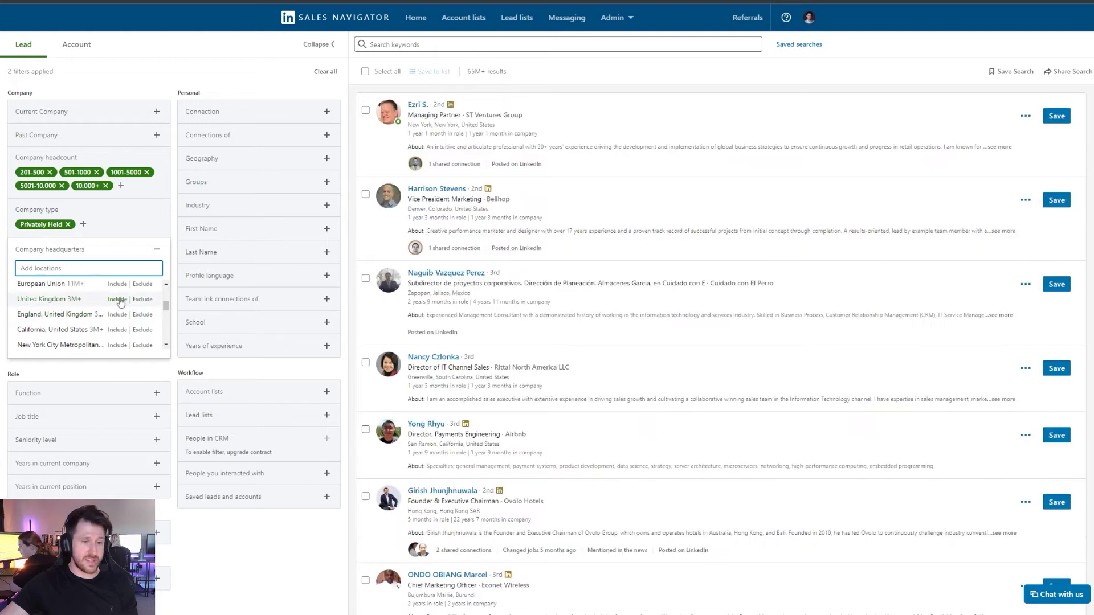
click(118, 299)
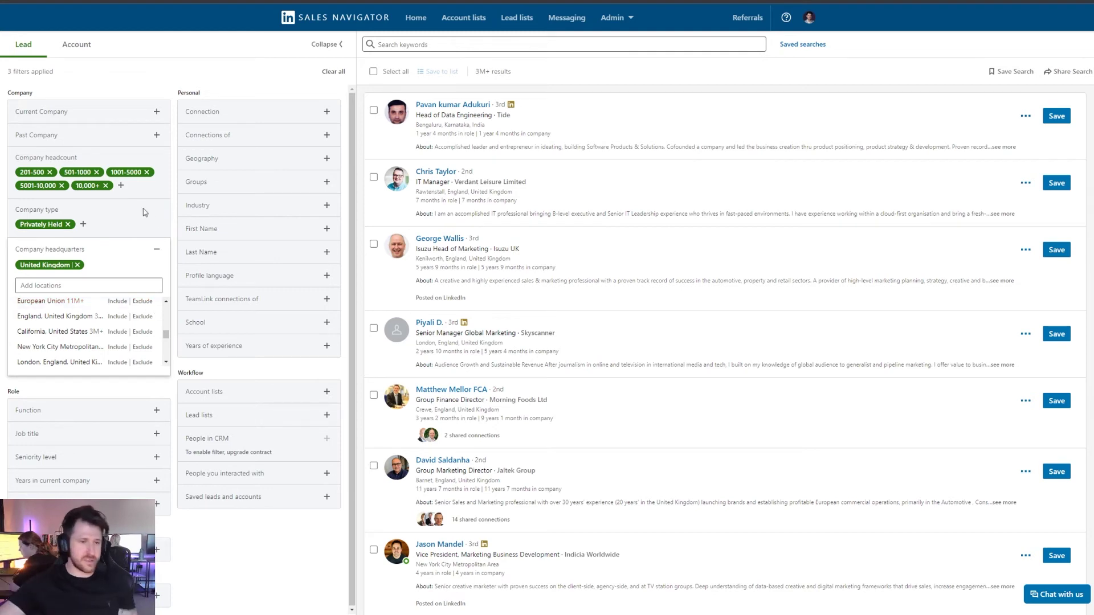
Look over the Function filter's options, and open the Job title filter
click(158, 70)
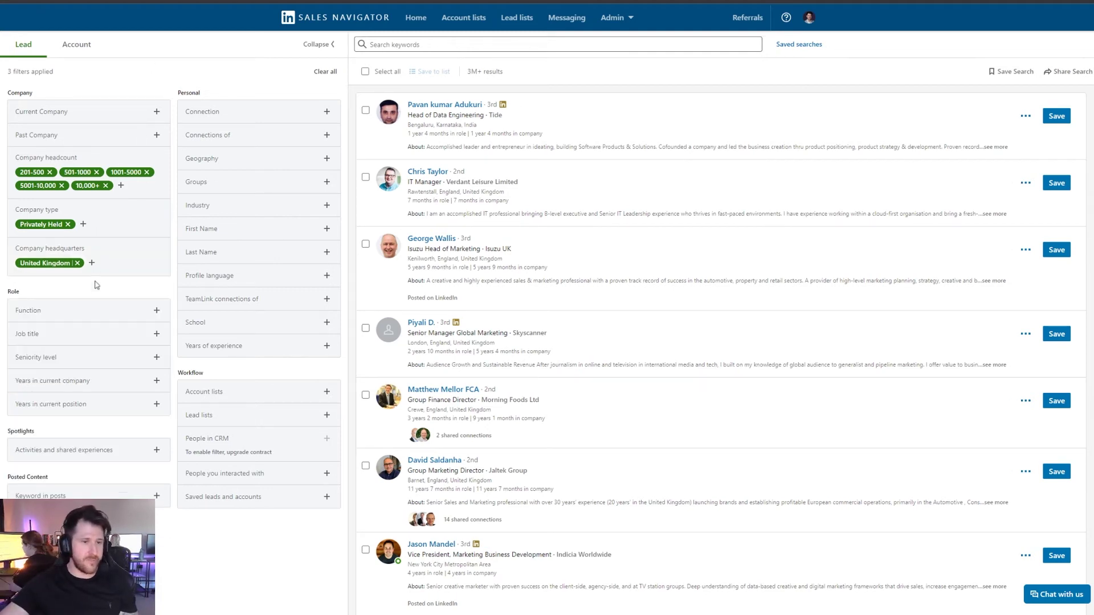
click(81, 314)
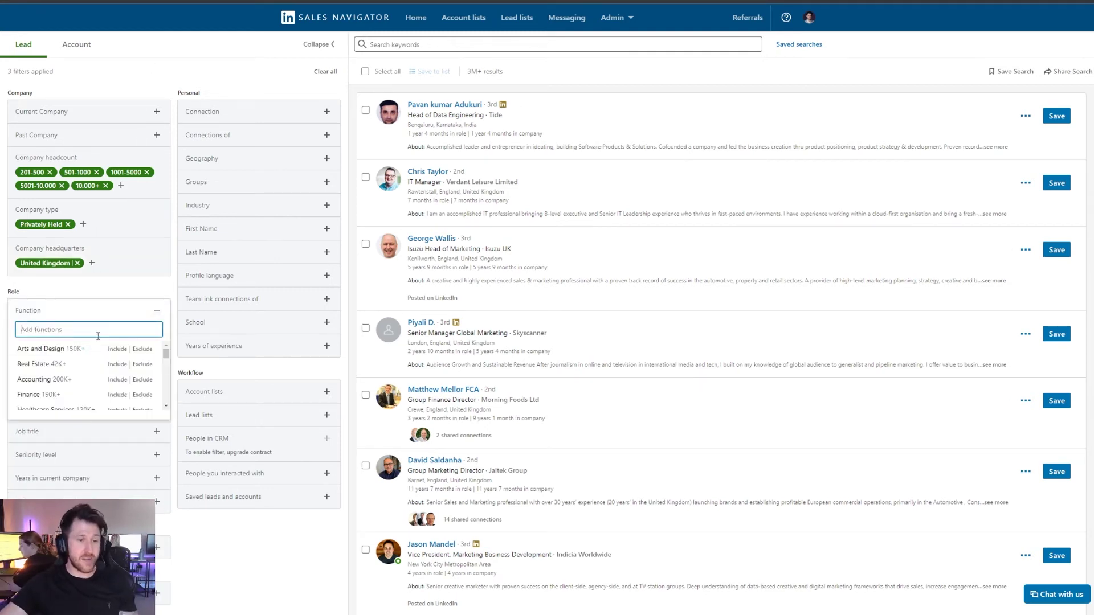
click(135, 287)
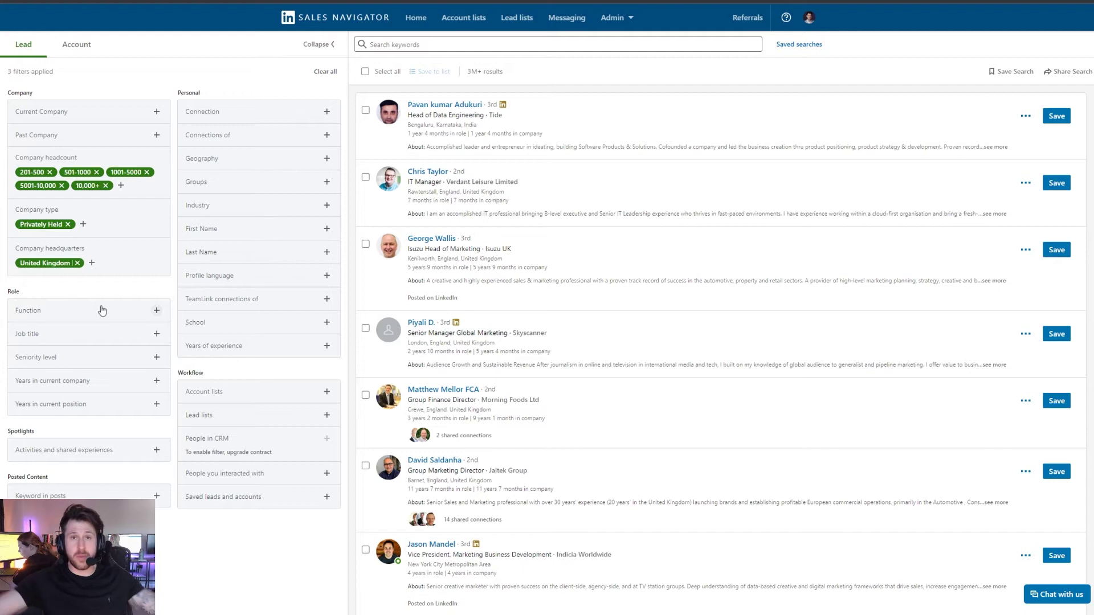
click(86, 340)
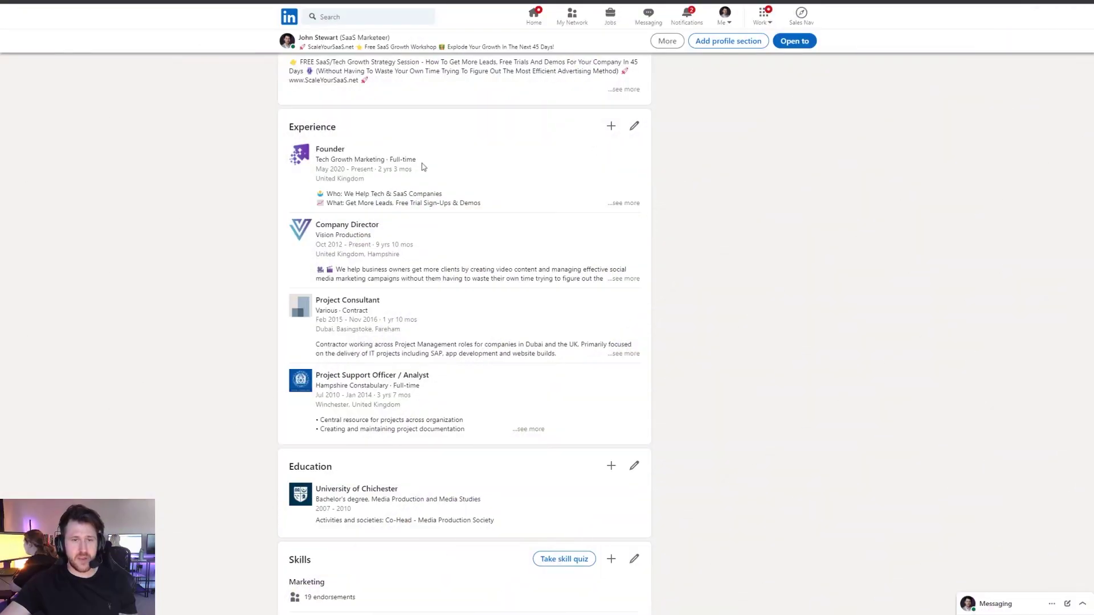
On the LinkedIn profile, try changing the Founder position's title to "Ruler Of The World", and discard the edit
click(638, 134)
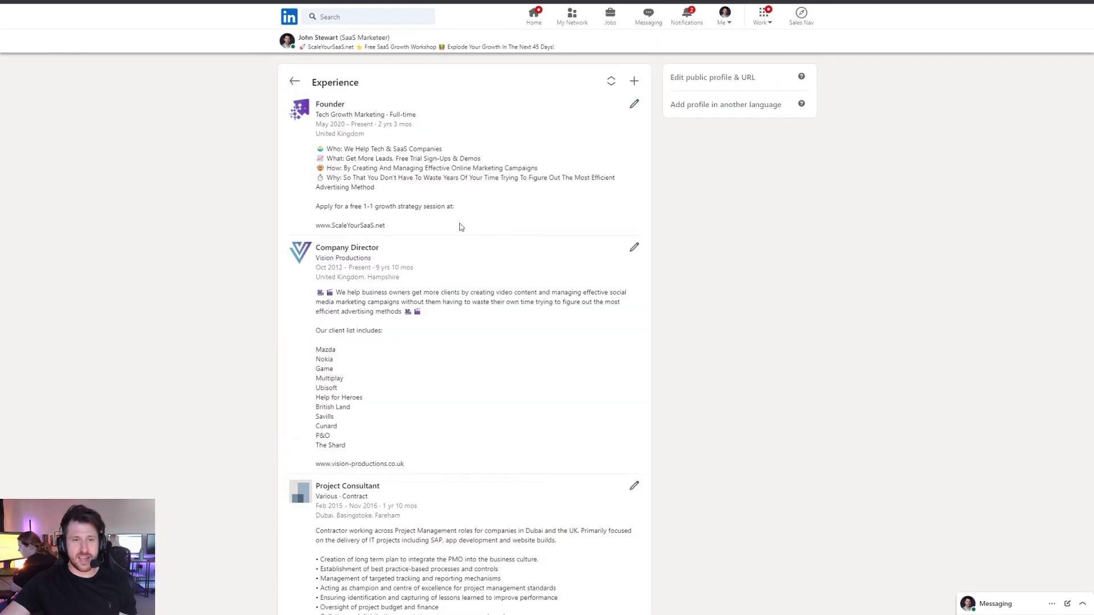
click(641, 108)
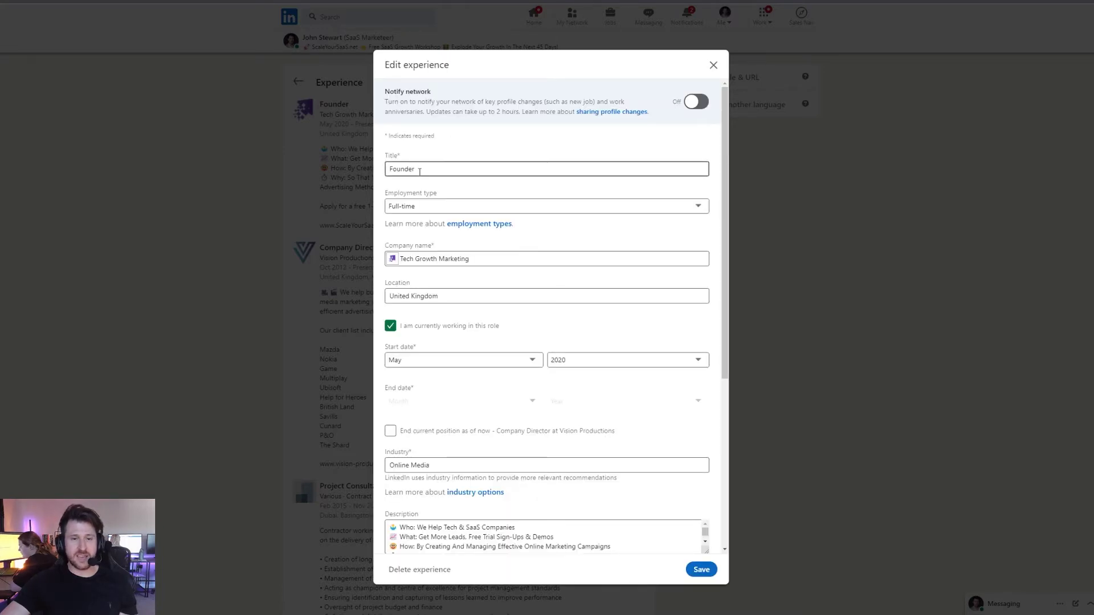
double_click(429, 170)
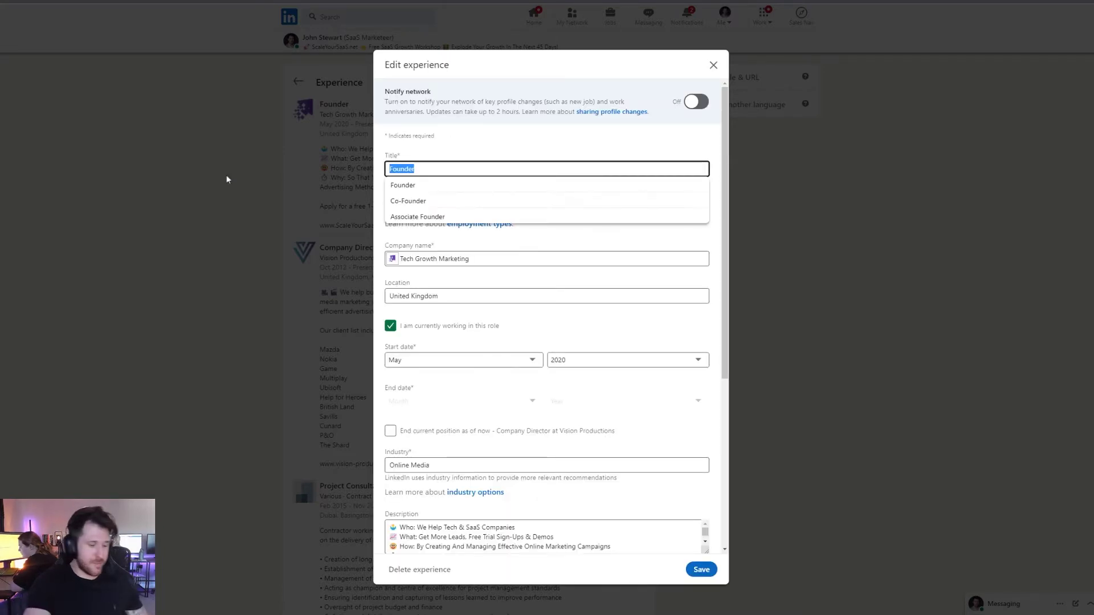
text(Ruler Of The World)
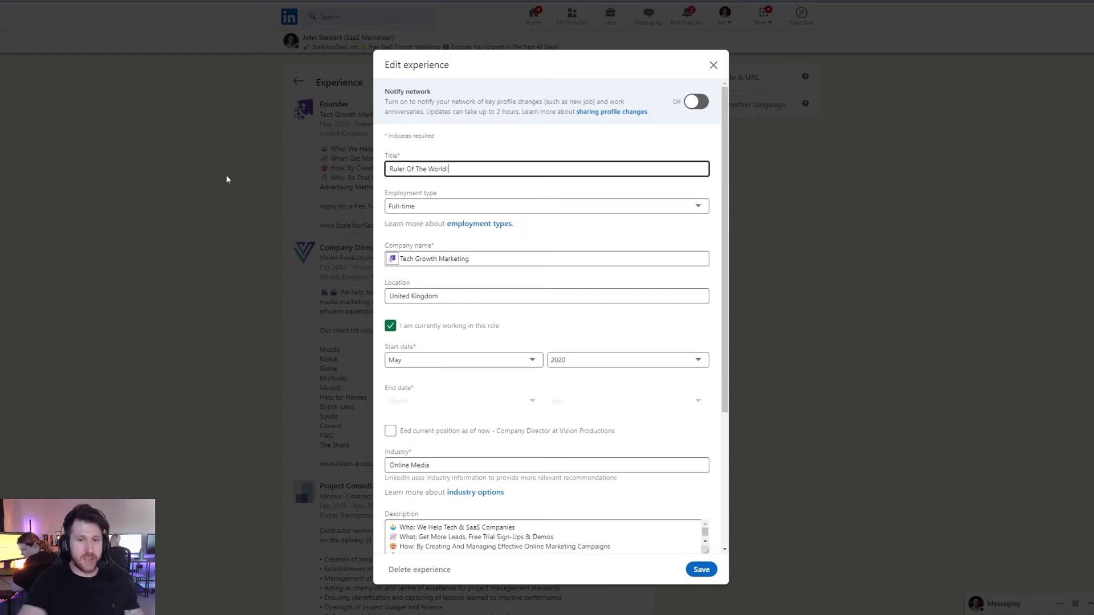
click(714, 66)
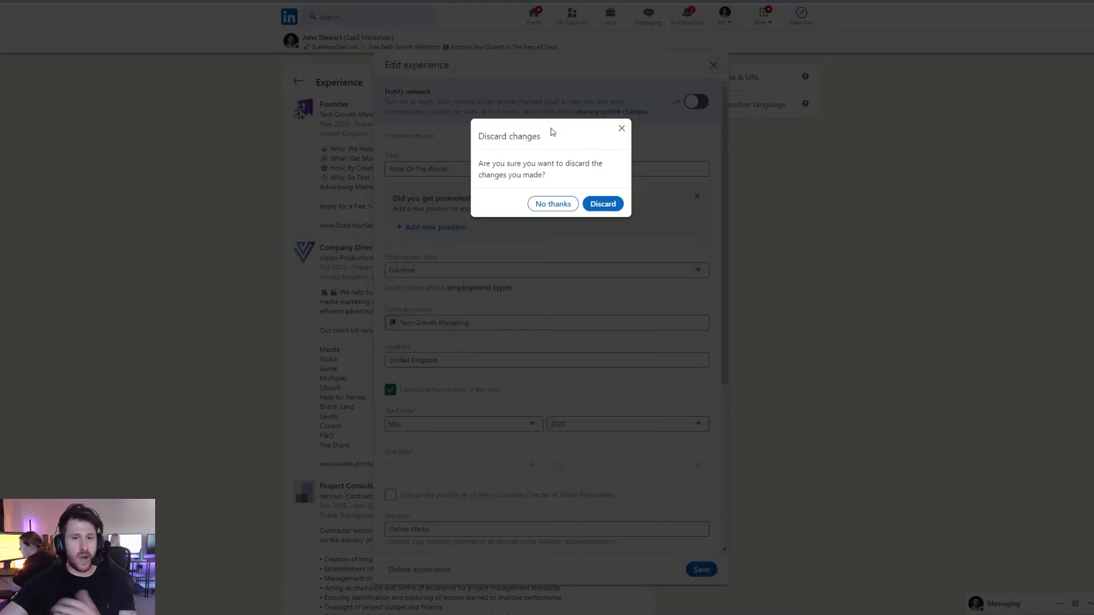
click(603, 203)
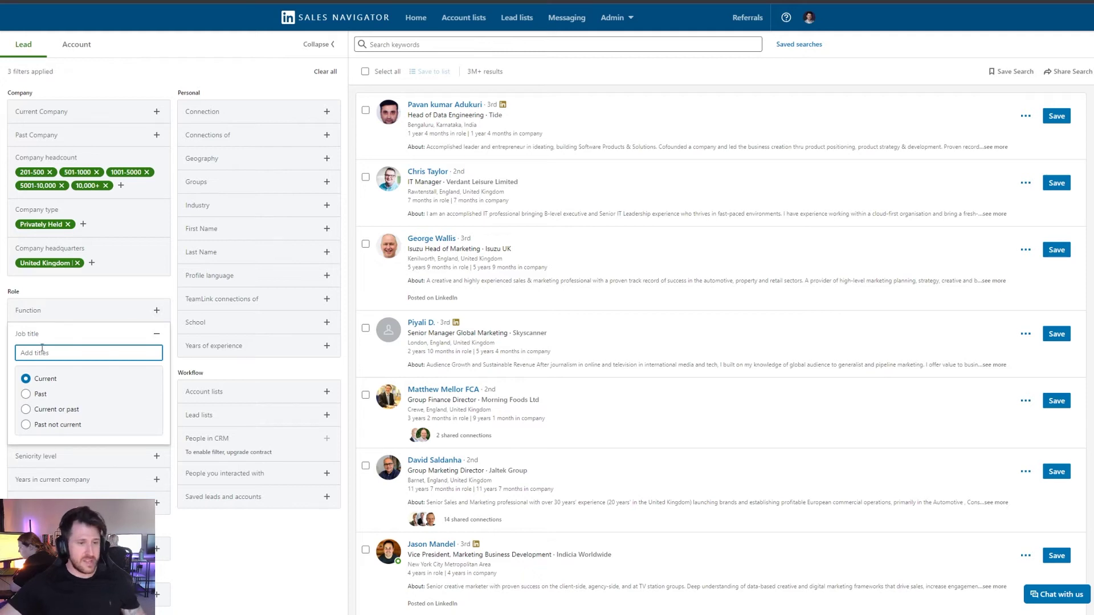
Try filtering leads by the current job title Human Resources Director, and remove that title filter again
text(HR D)
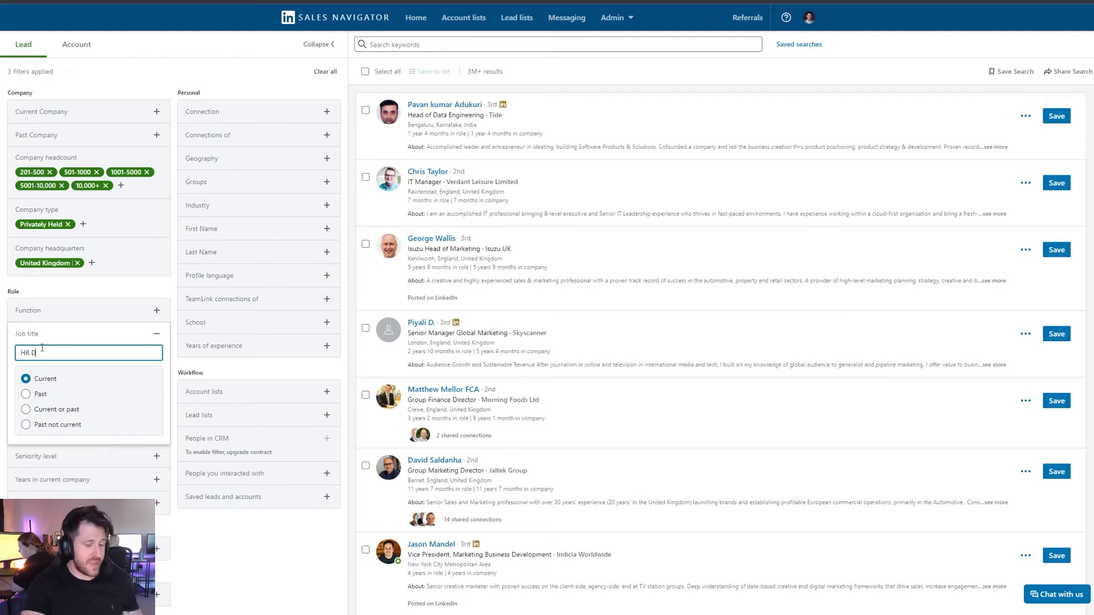
text(irec)
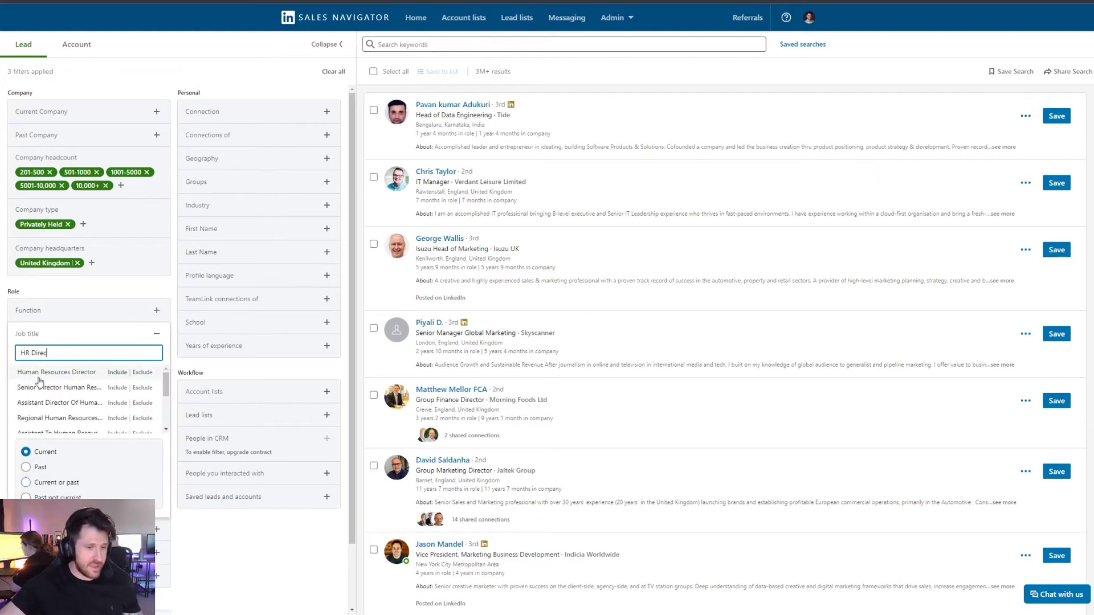
click(117, 373)
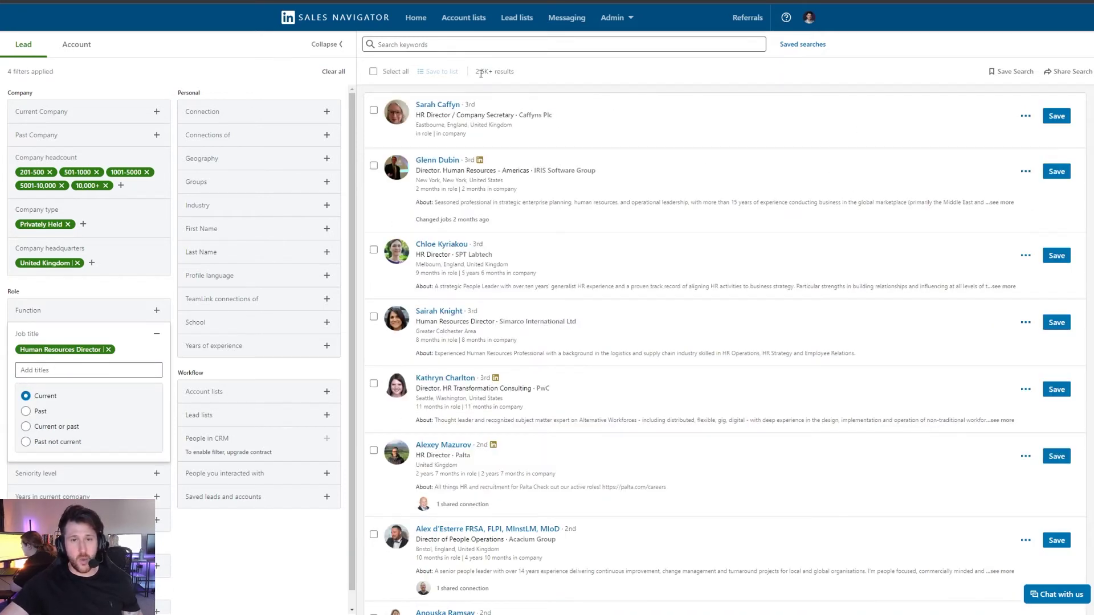
drag(476, 76, 518, 76)
click(520, 76)
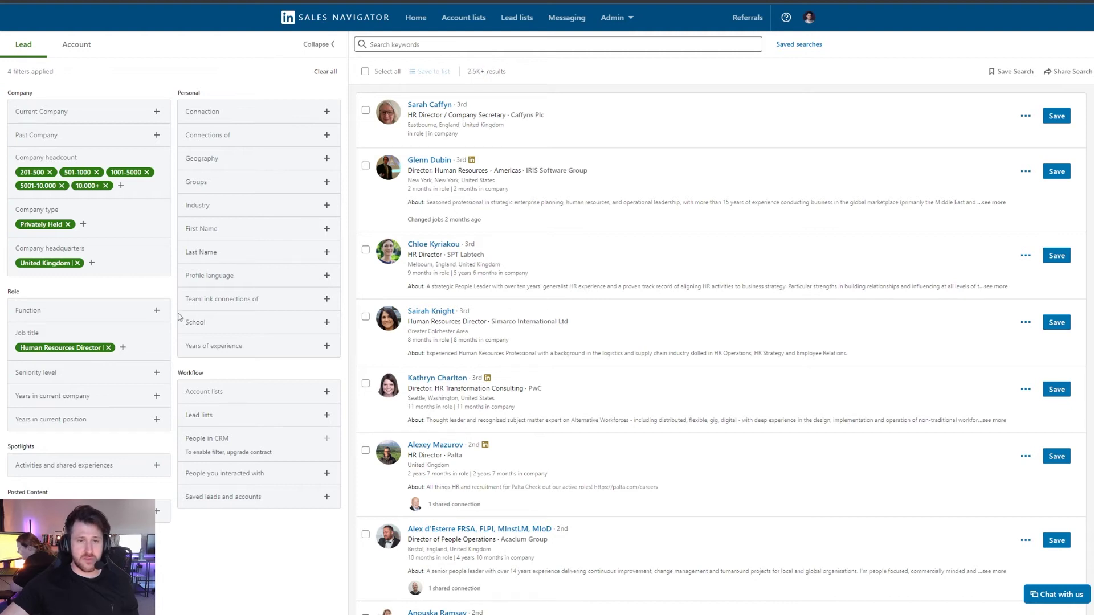
click(108, 347)
Include Human Resources as the function in the lead filters
click(157, 310)
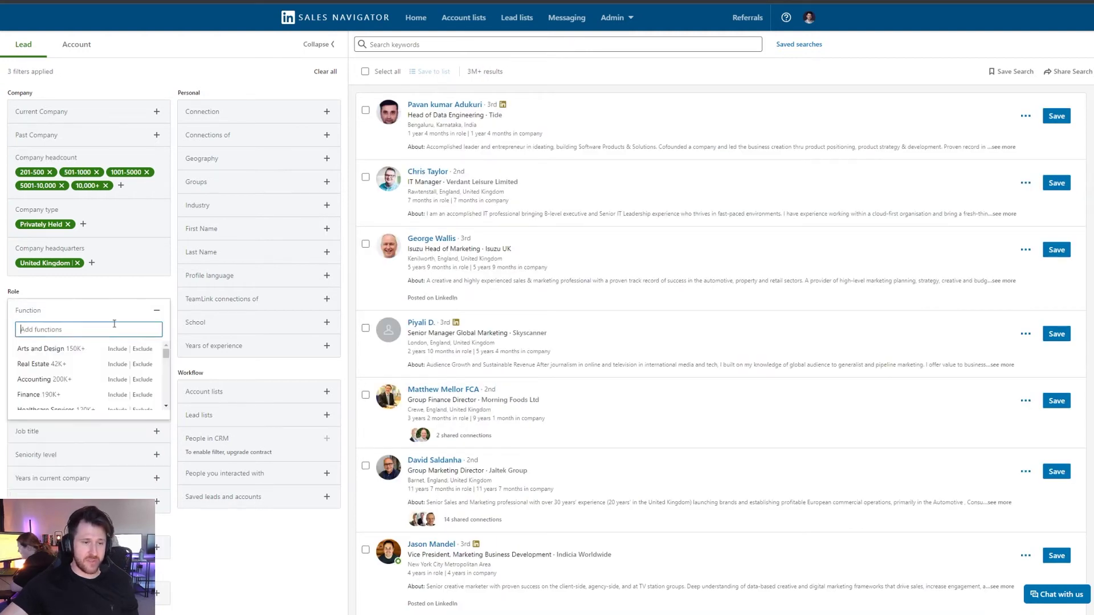
scroll(68, 373, down, 3)
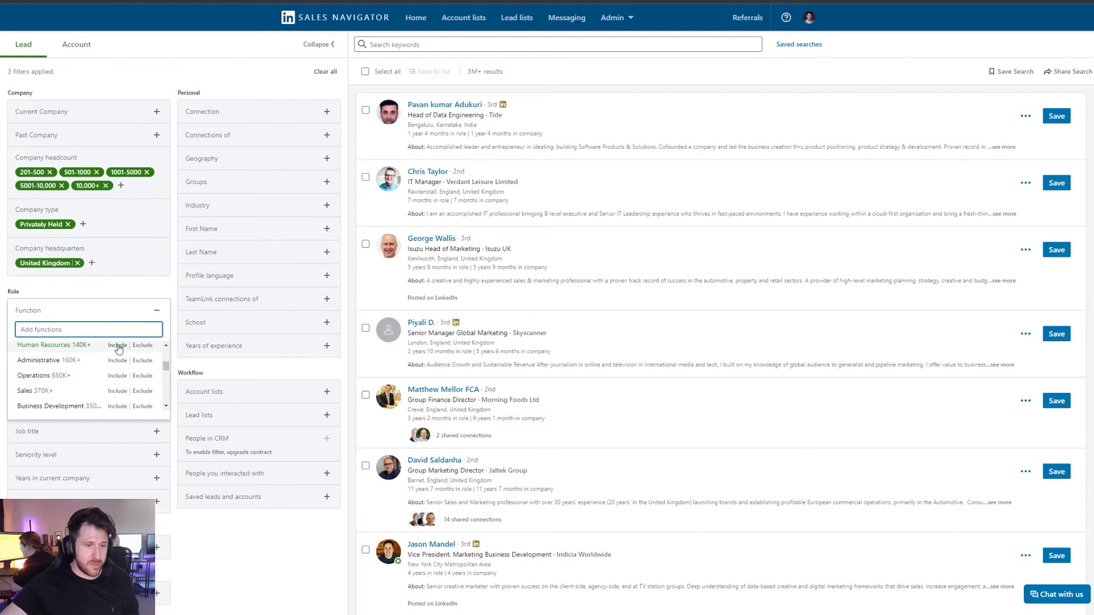
click(116, 347)
Include the Director seniority level in the lead filters, and check the size of the result list
click(156, 373)
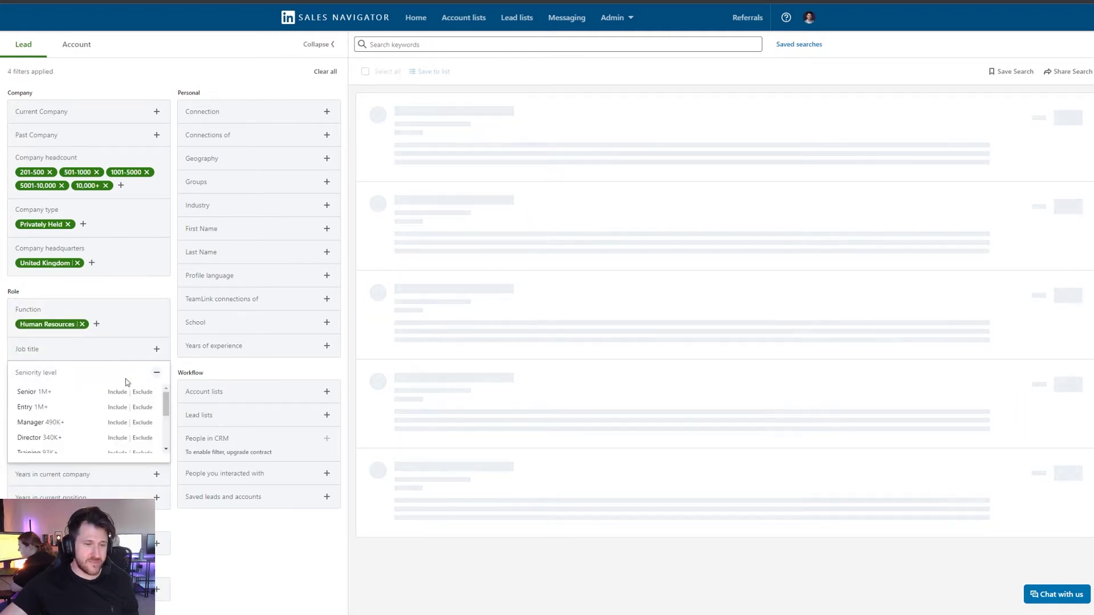
click(116, 437)
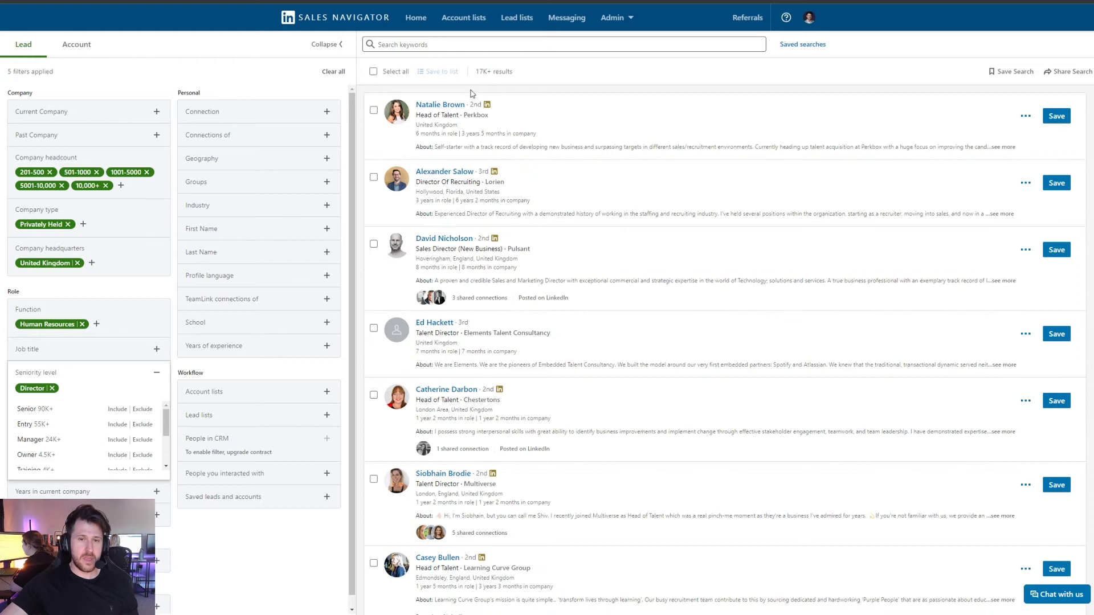
drag(476, 68, 488, 70)
click(489, 69)
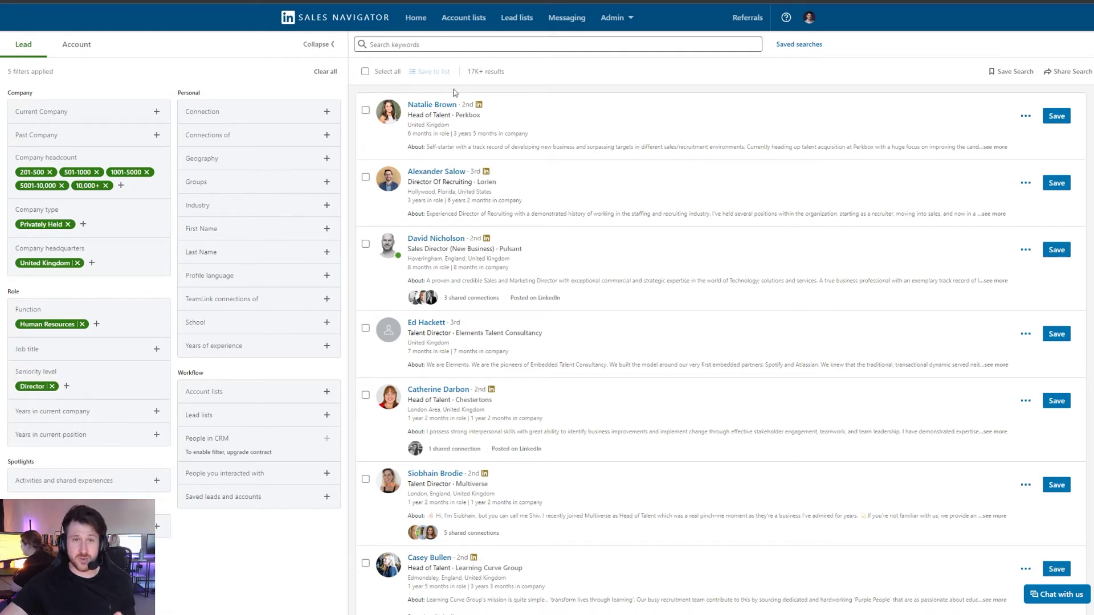
mouse_move(32, 388)
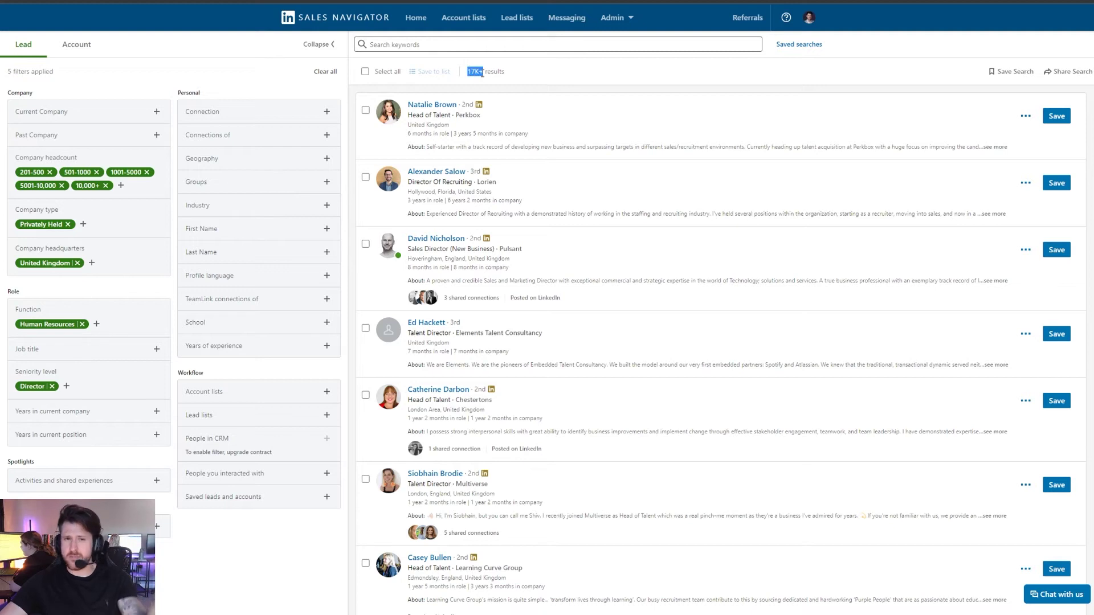
drag(471, 72, 484, 71)
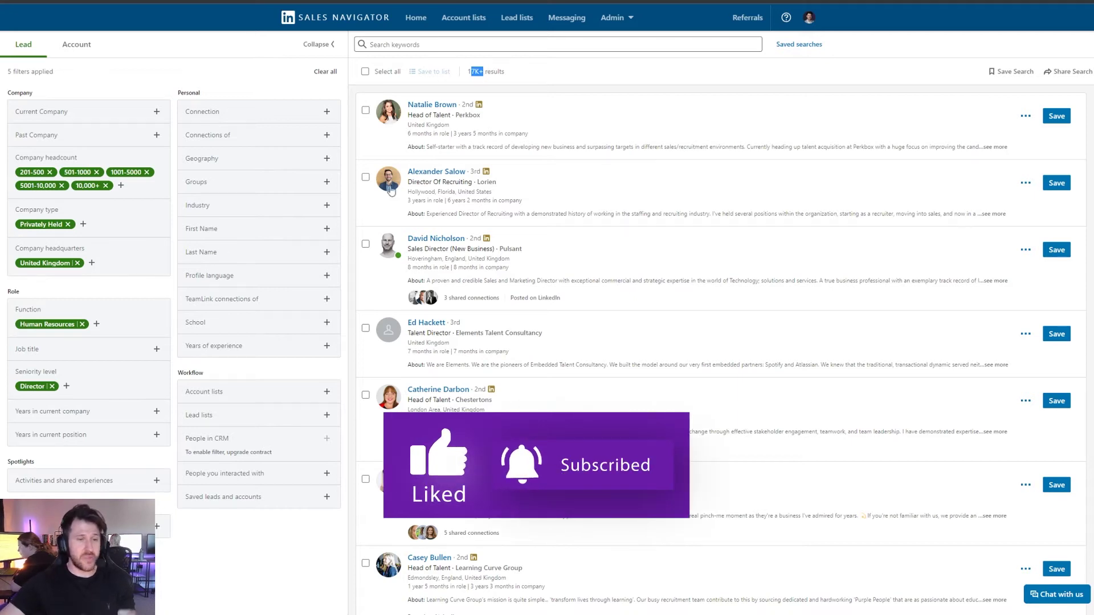
Filter leads by years in current company, selecting 3 to 5 years, 6 to 10 years and More than 10 years
click(94, 419)
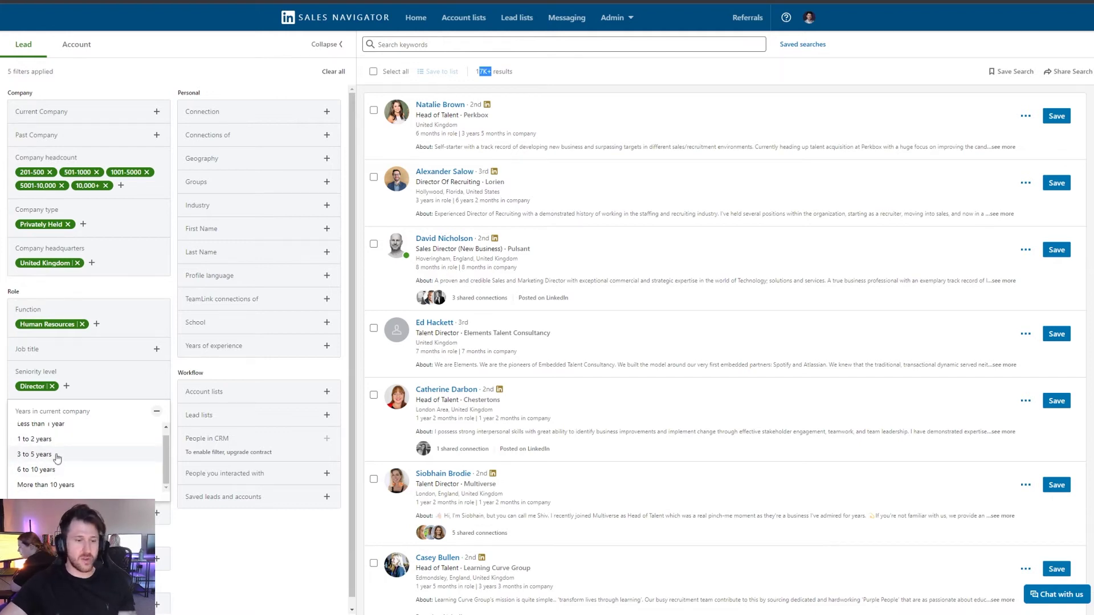
click(57, 455)
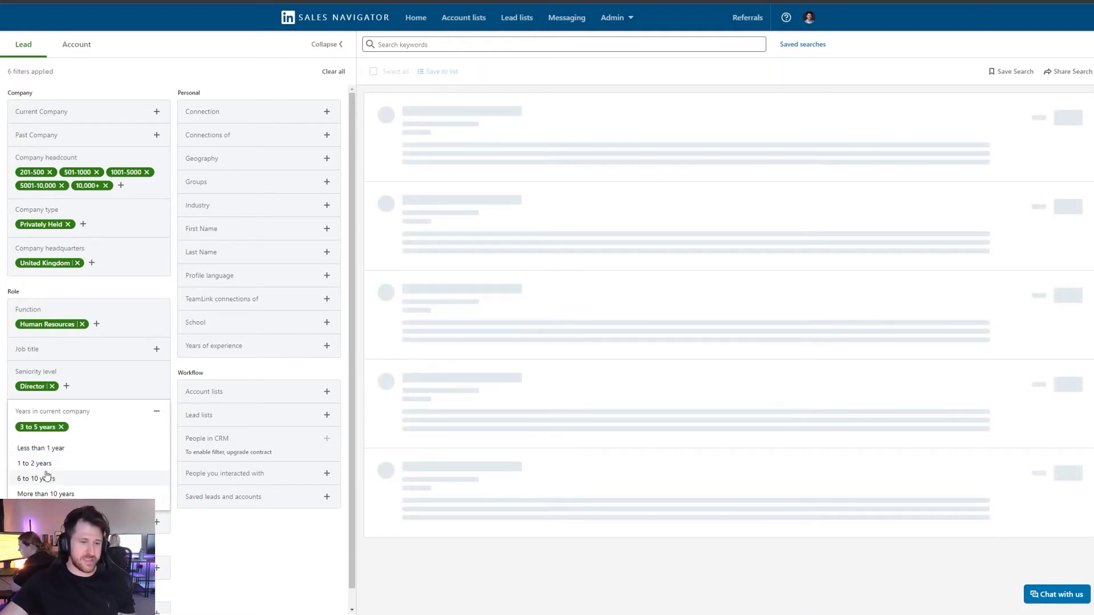
click(57, 481)
click(57, 480)
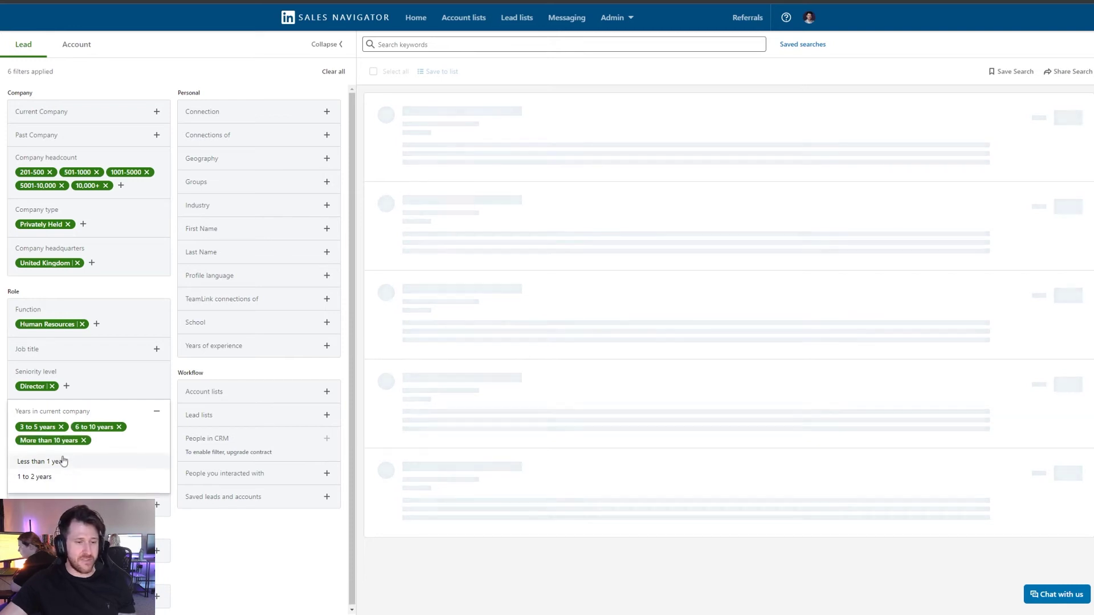
click(157, 413)
Try filtering leads by 1 to 2 years in current position, and remove that filter again
click(125, 470)
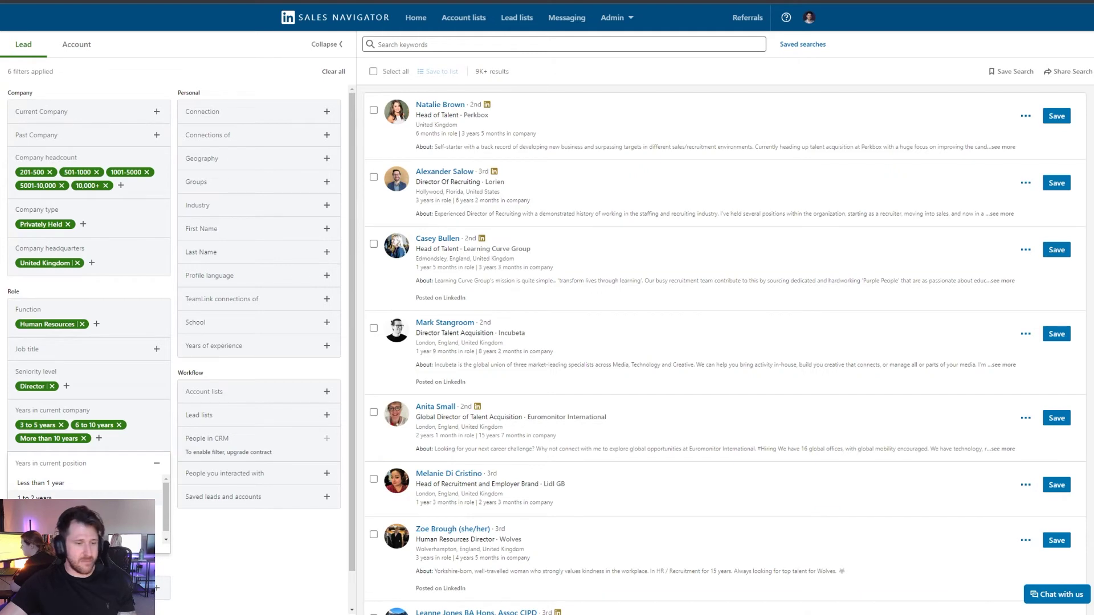
click(43, 497)
click(157, 463)
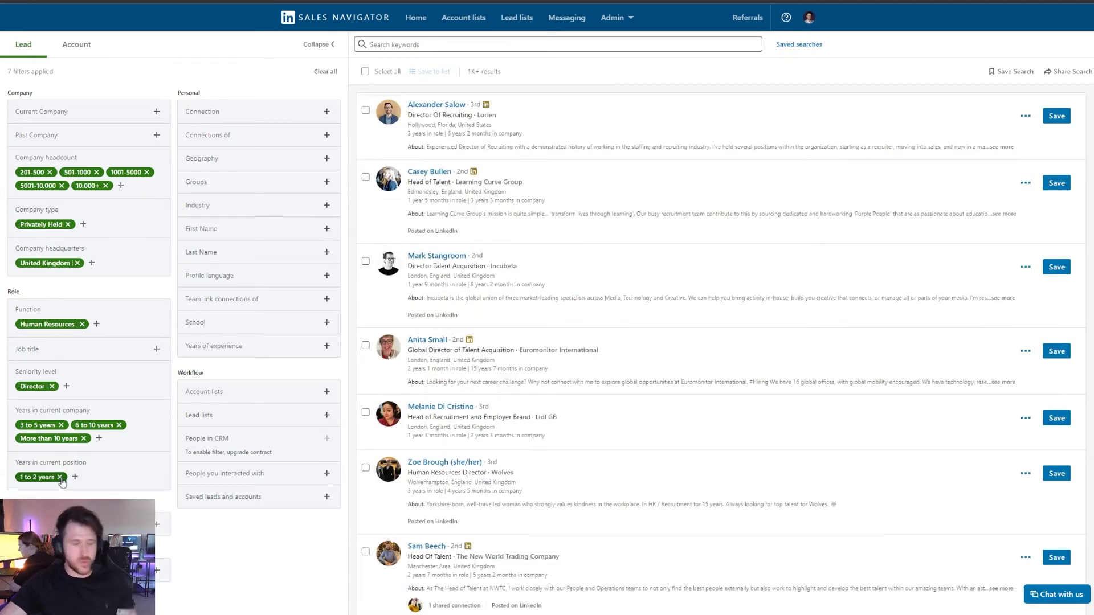
click(60, 478)
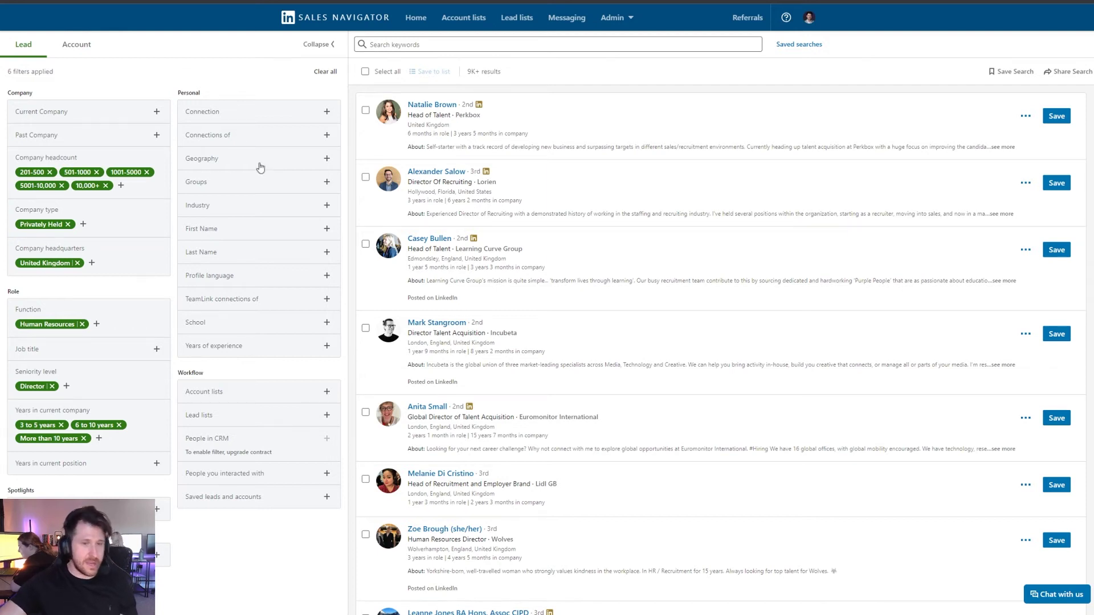
Restrict the leads to 2nd Degree Connections, and view the shared connection of the first lead
click(238, 114)
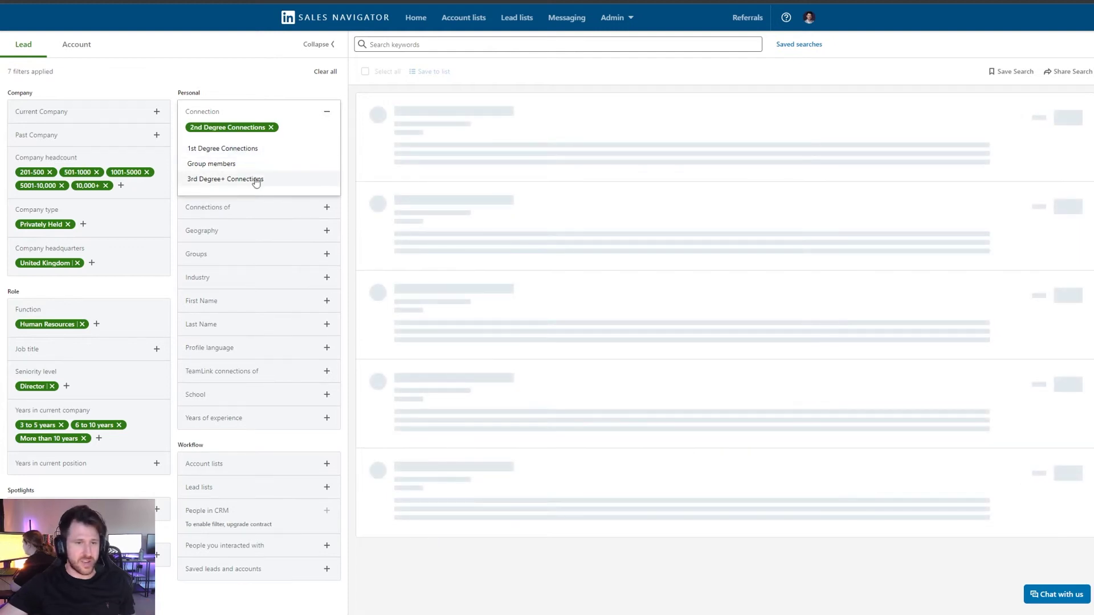
click(326, 112)
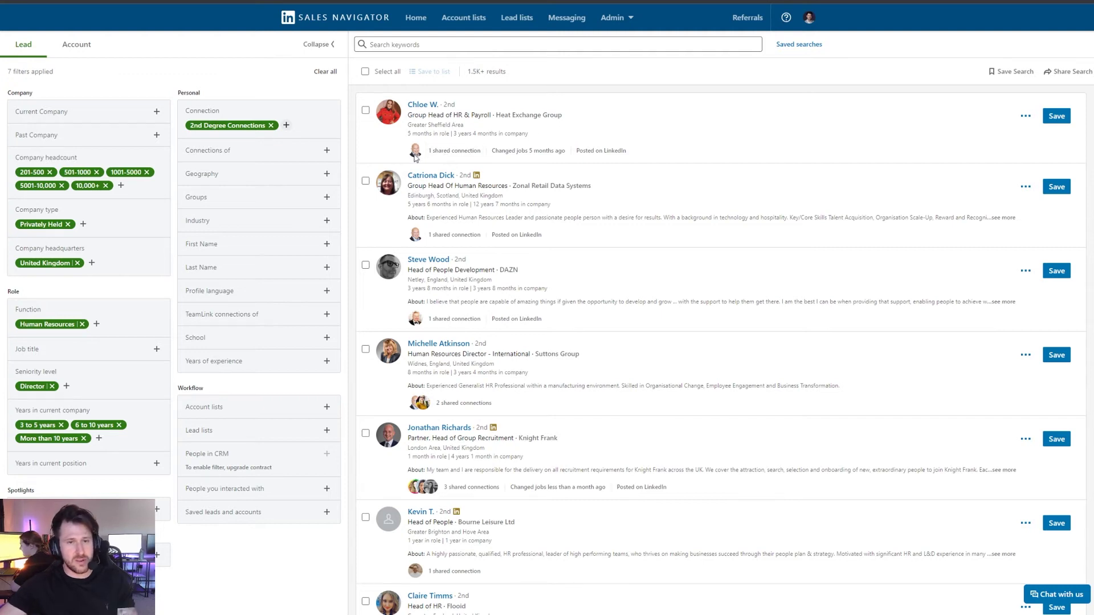
click(450, 151)
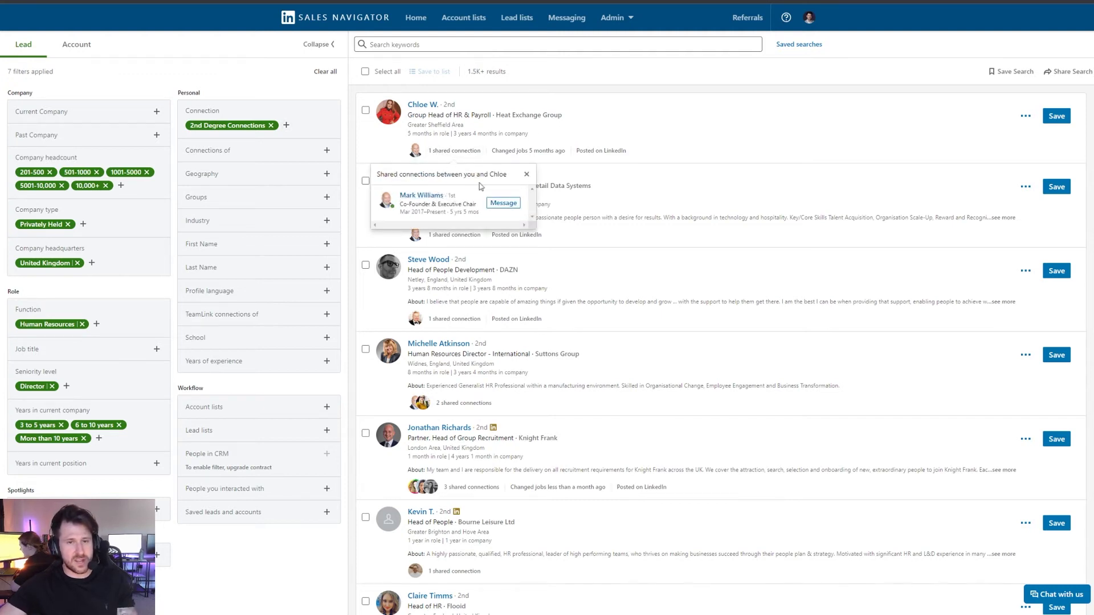
click(526, 174)
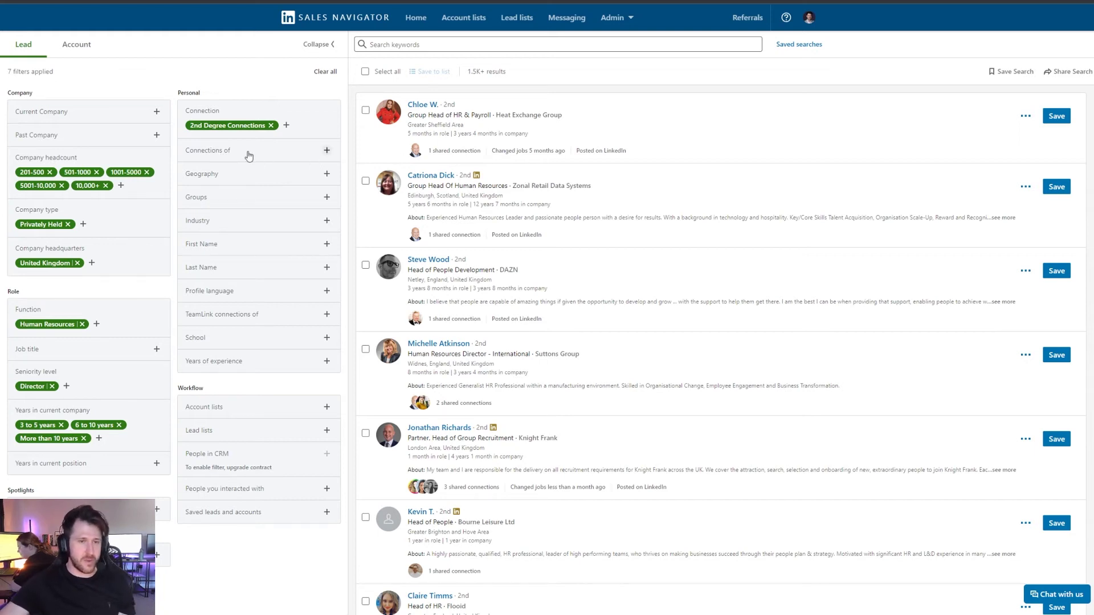
Include United Kingdom as the leads' own geography region
click(225, 181)
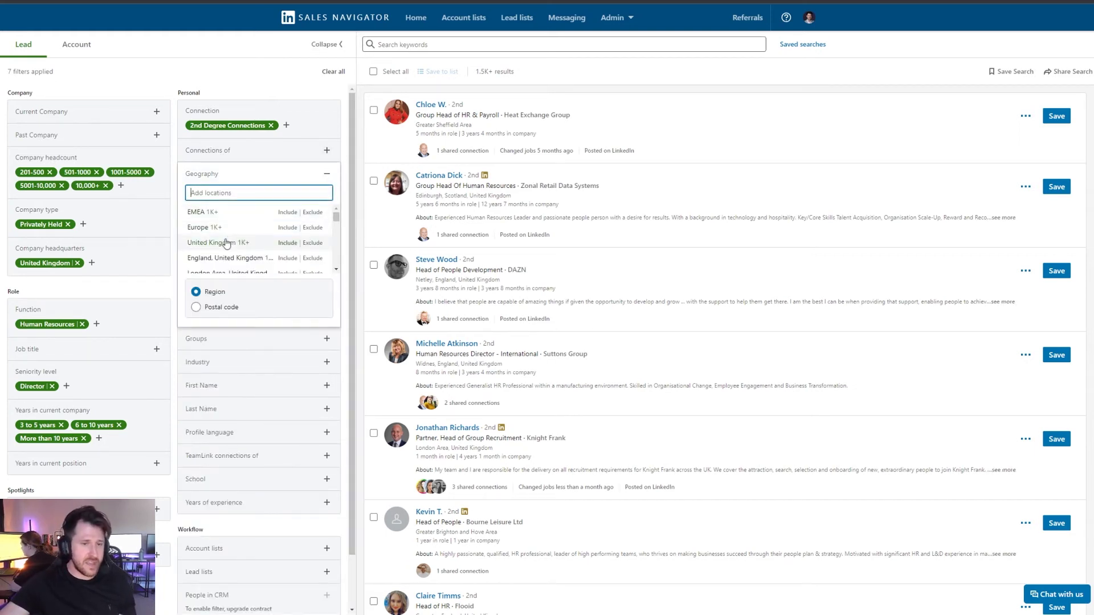
click(288, 243)
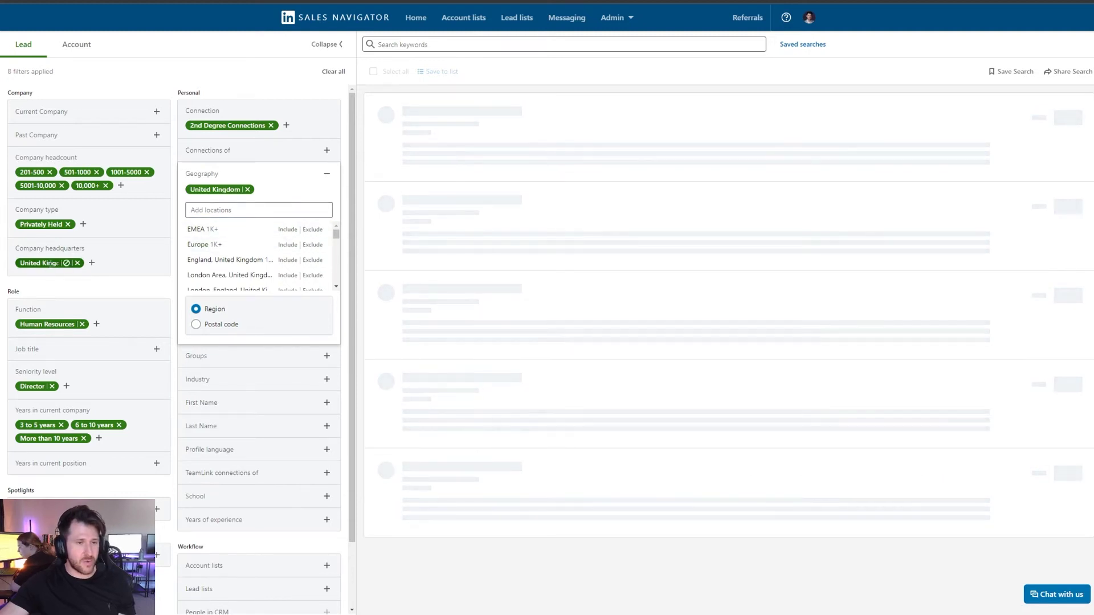
click(327, 174)
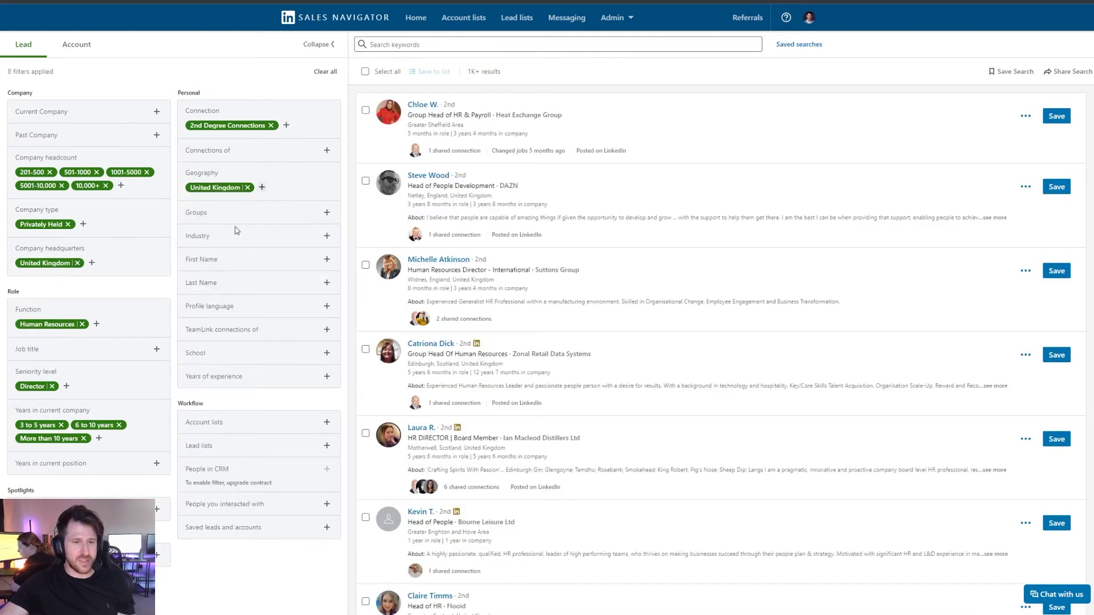
Look over the Groups, Industry and First Name filters for leads
click(326, 211)
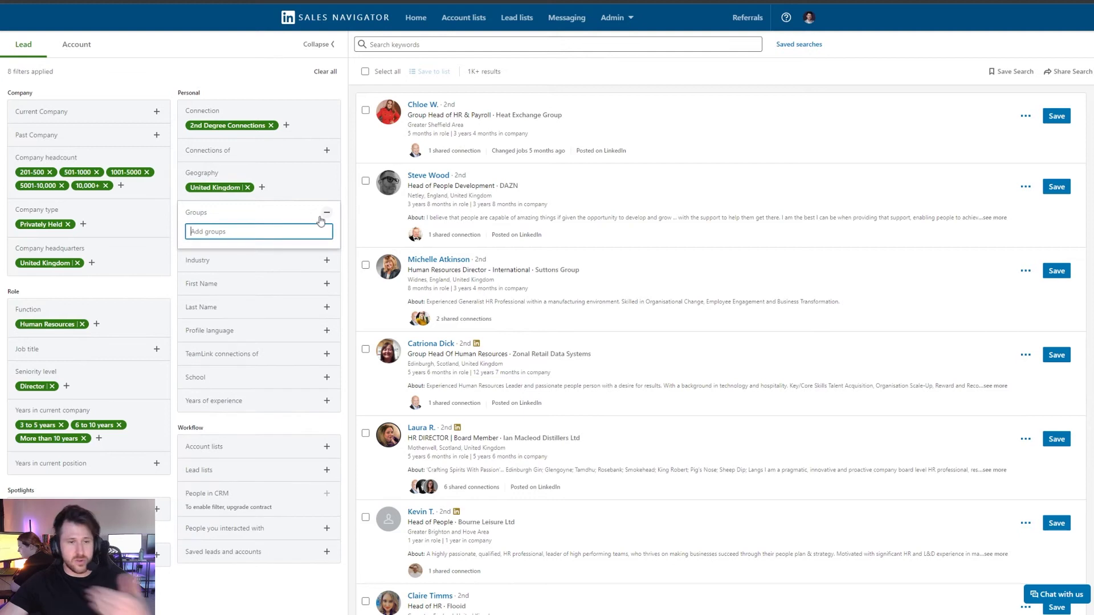
click(326, 214)
click(327, 235)
click(241, 239)
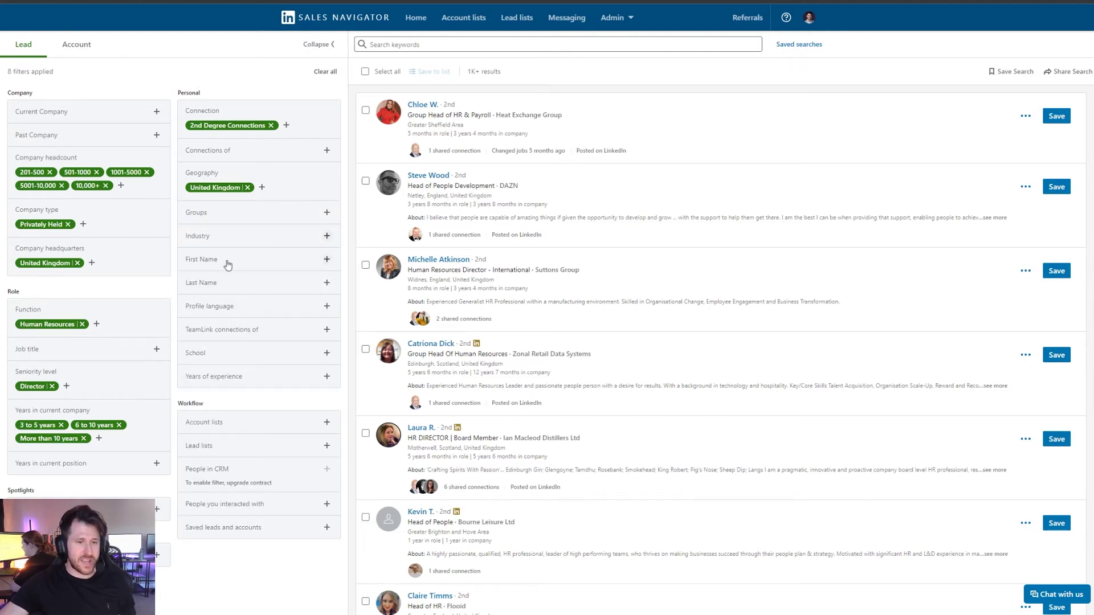
click(239, 265)
click(239, 263)
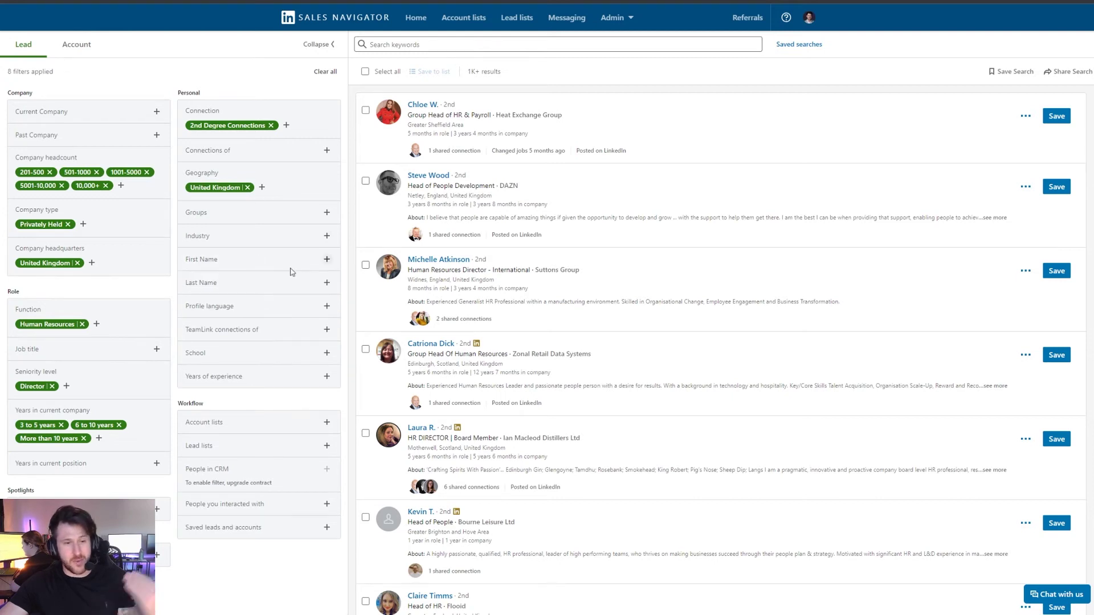
Filter the leads by profile language, selecting English
click(240, 309)
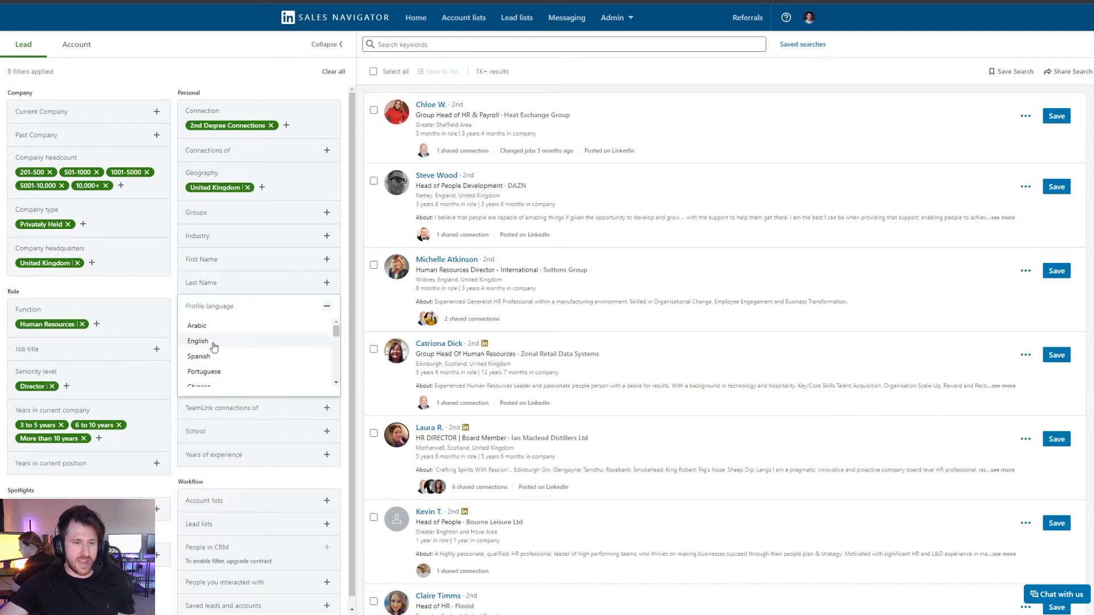
click(212, 344)
click(327, 306)
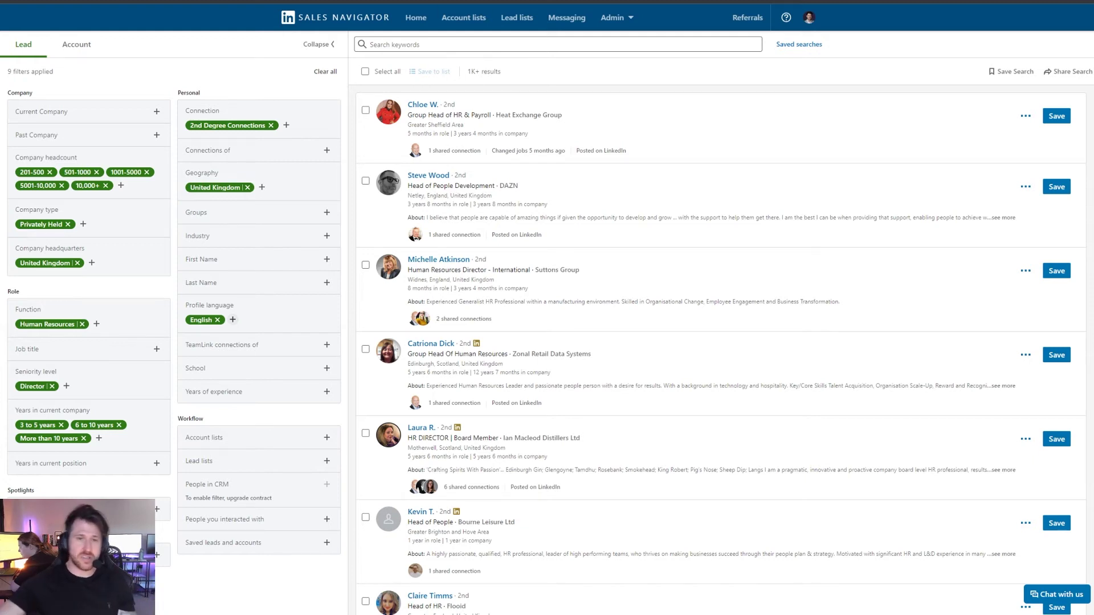
Check how many leads the filtered search returns
drag(471, 73, 494, 72)
click(498, 72)
click(513, 77)
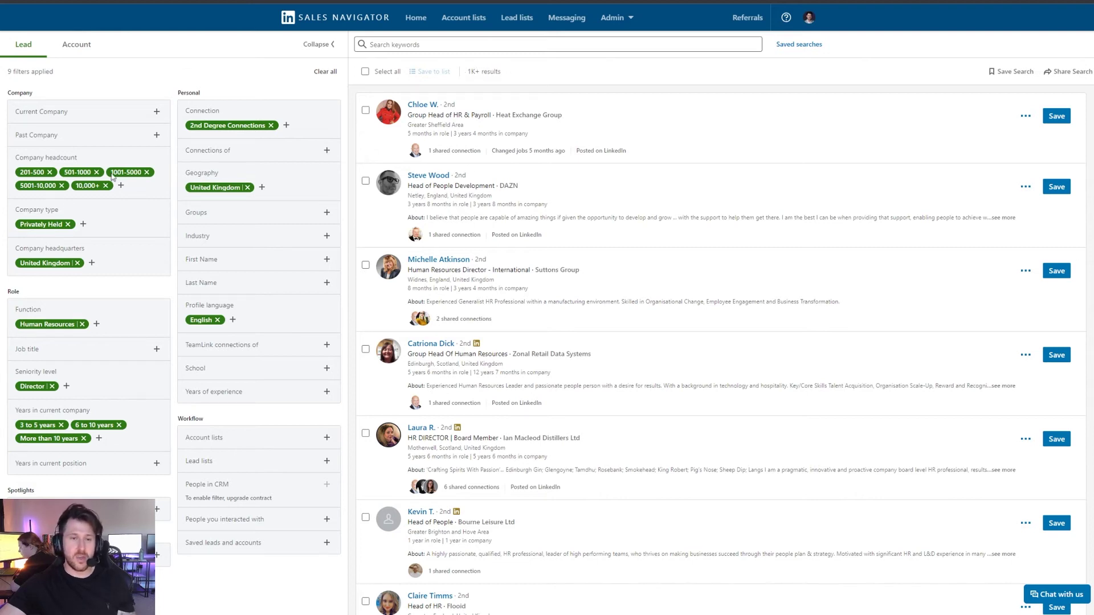
drag(473, 70, 499, 72)
click(514, 76)
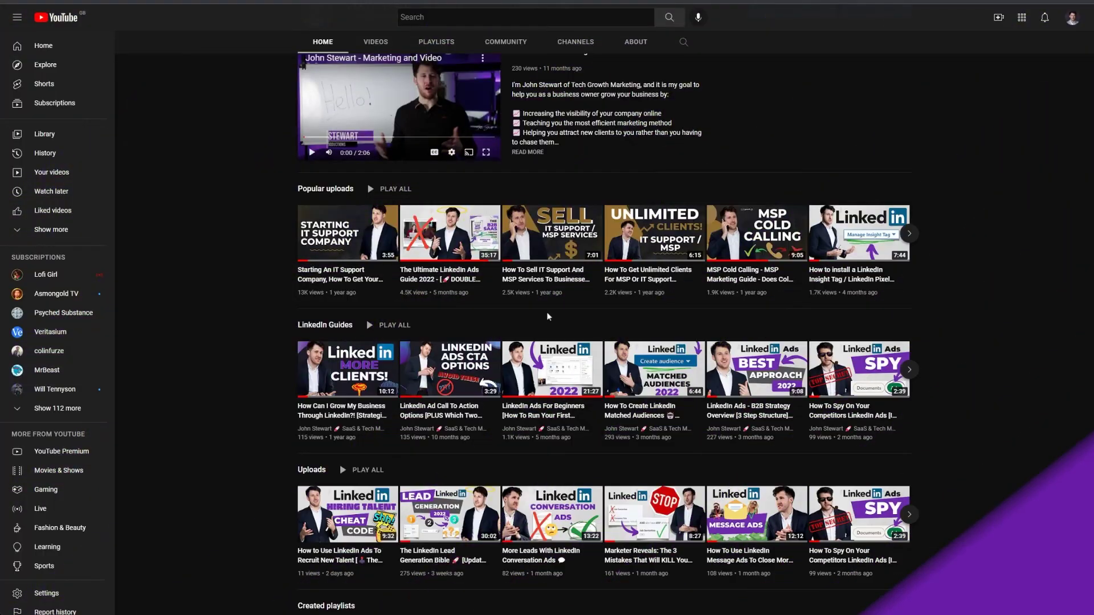
click(323, 328)
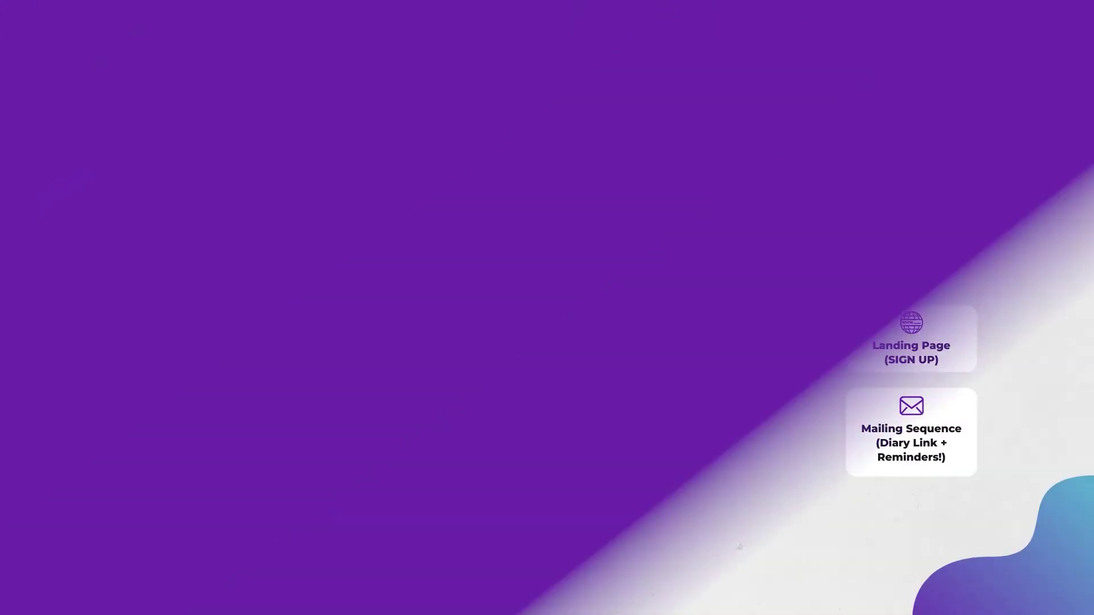
scroll(604, 319, down, 3)
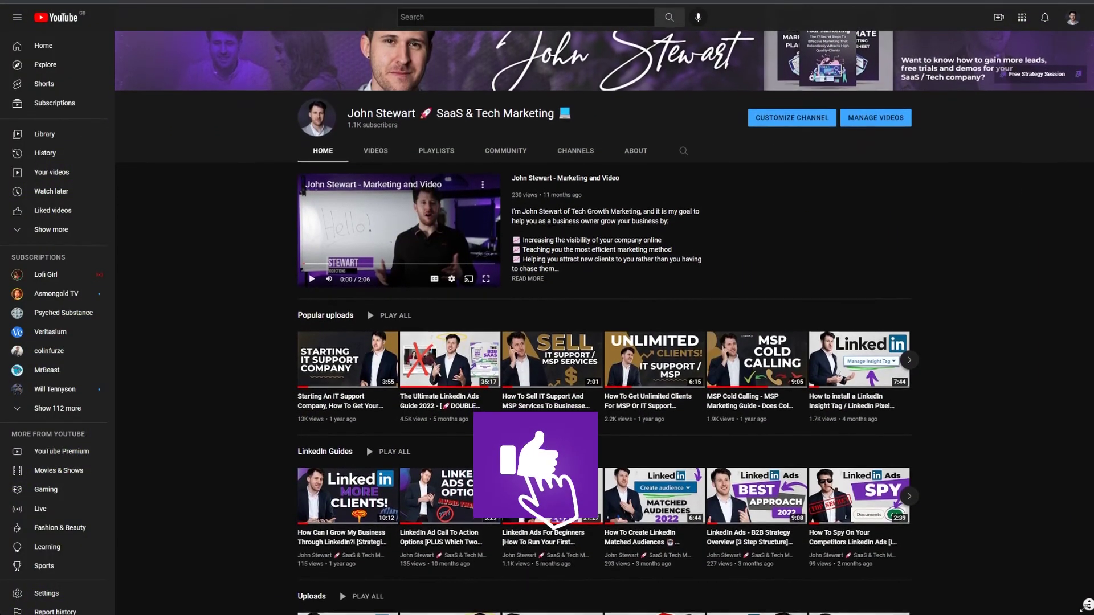
scroll(1087, 605, down, 3)
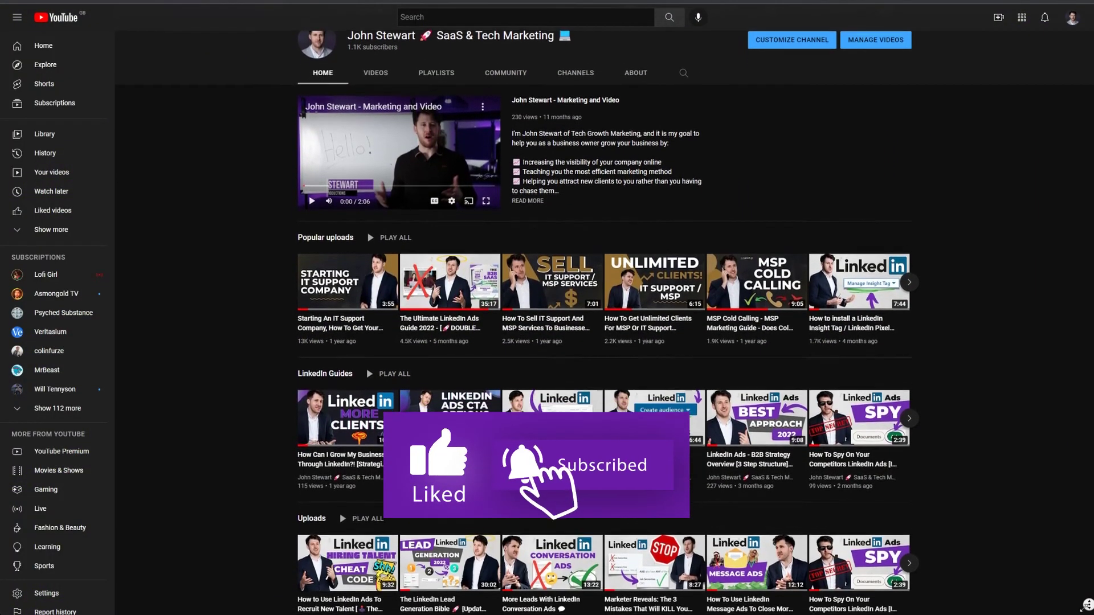
scroll(1086, 605, down, 3)
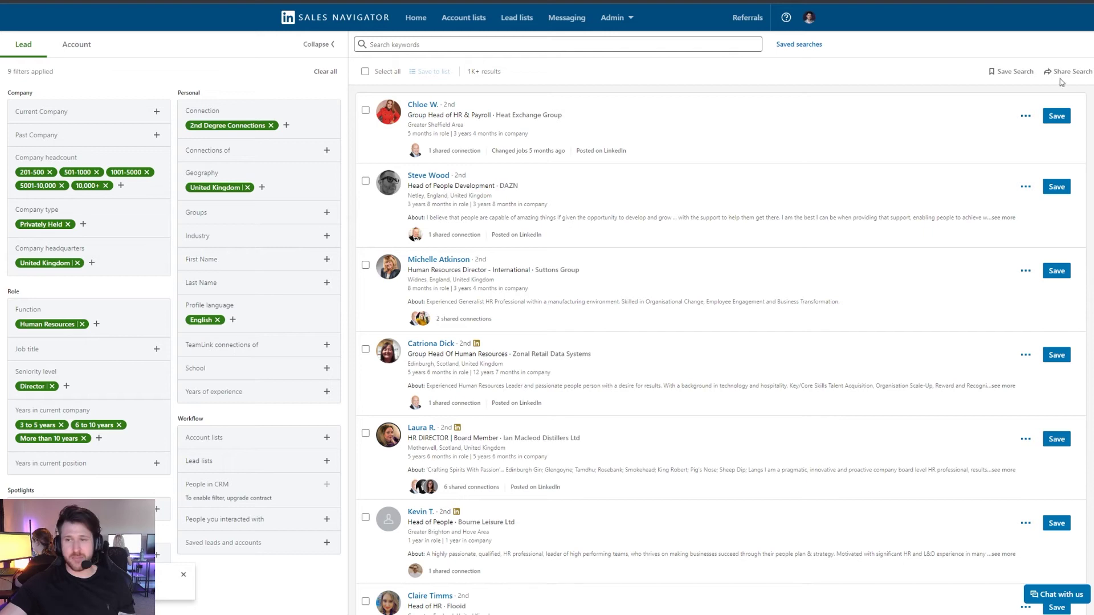
Save the filtered lead search under the name HR Directors UK
click(1007, 72)
triple_click(502, 331)
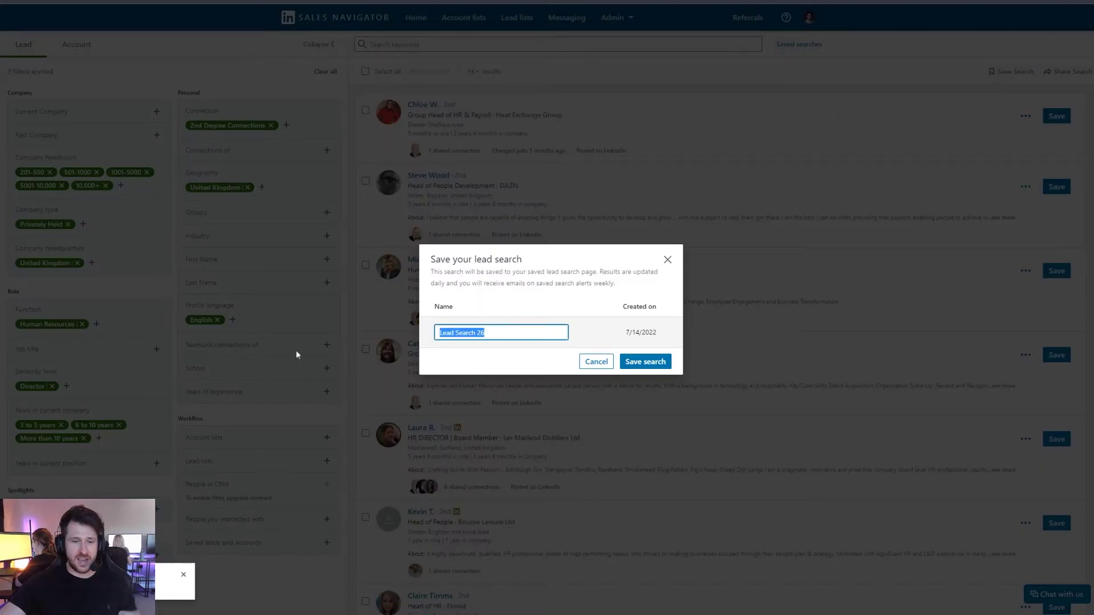
text(HR Dir)
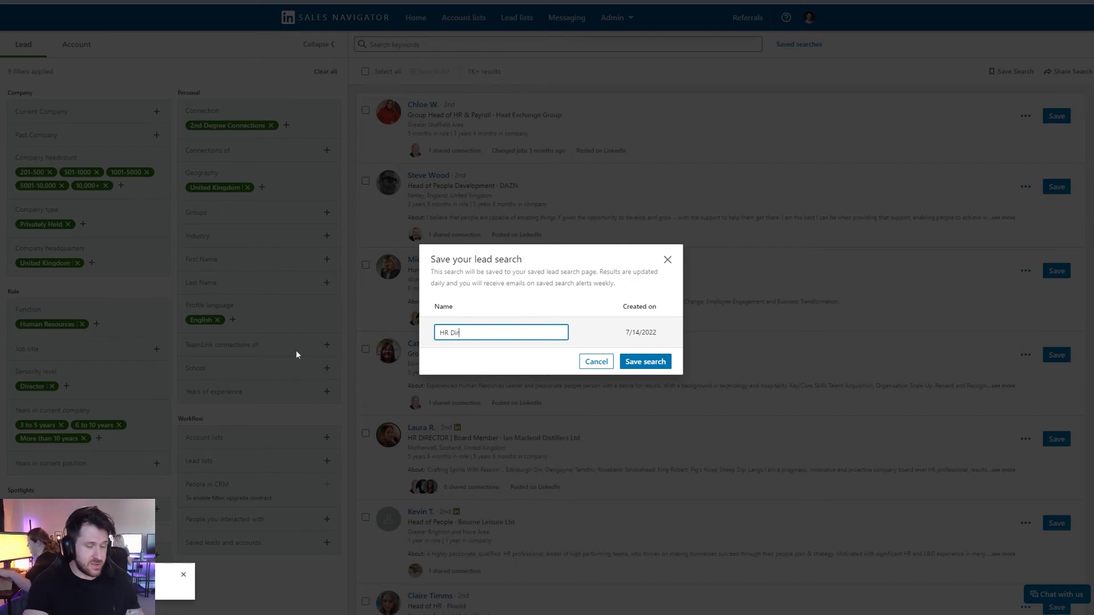
text(ectors UK)
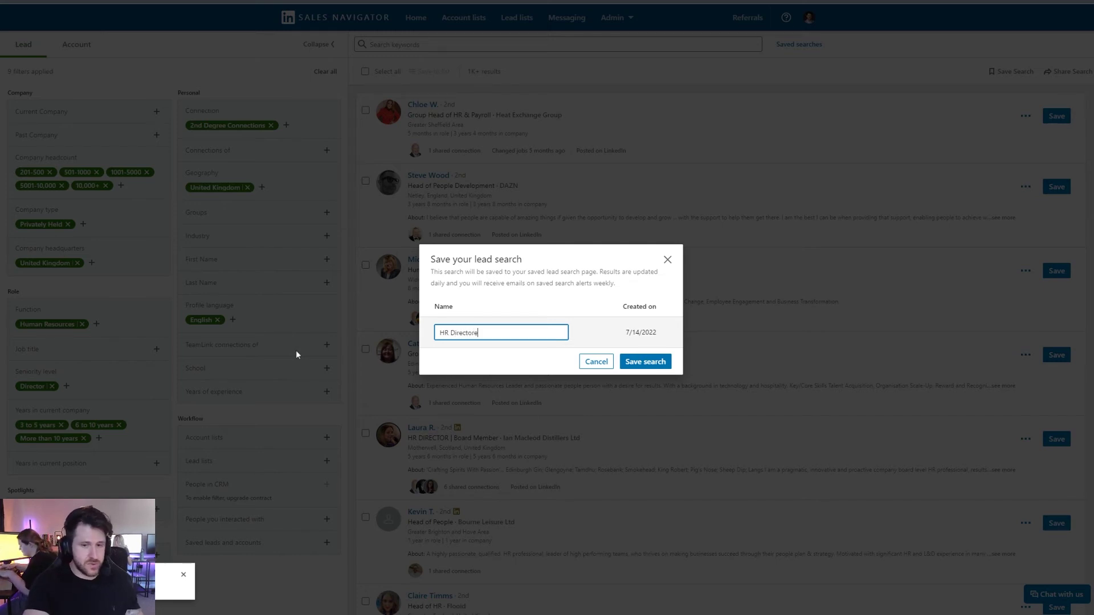
click(629, 363)
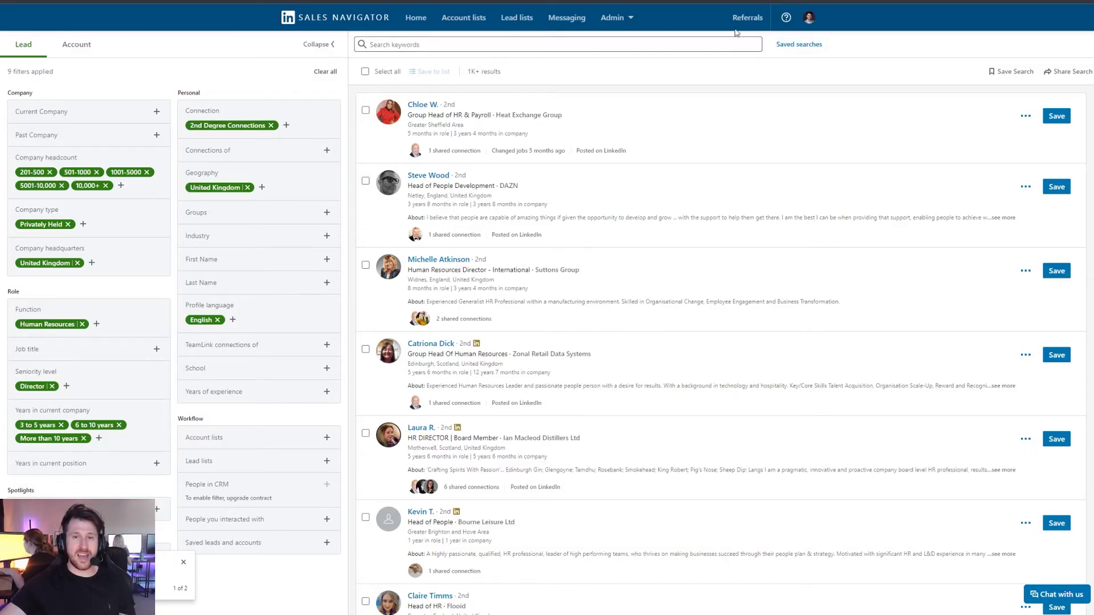
Reopen the HR Directors UK search from the saved lead searches and look through its leads
click(814, 46)
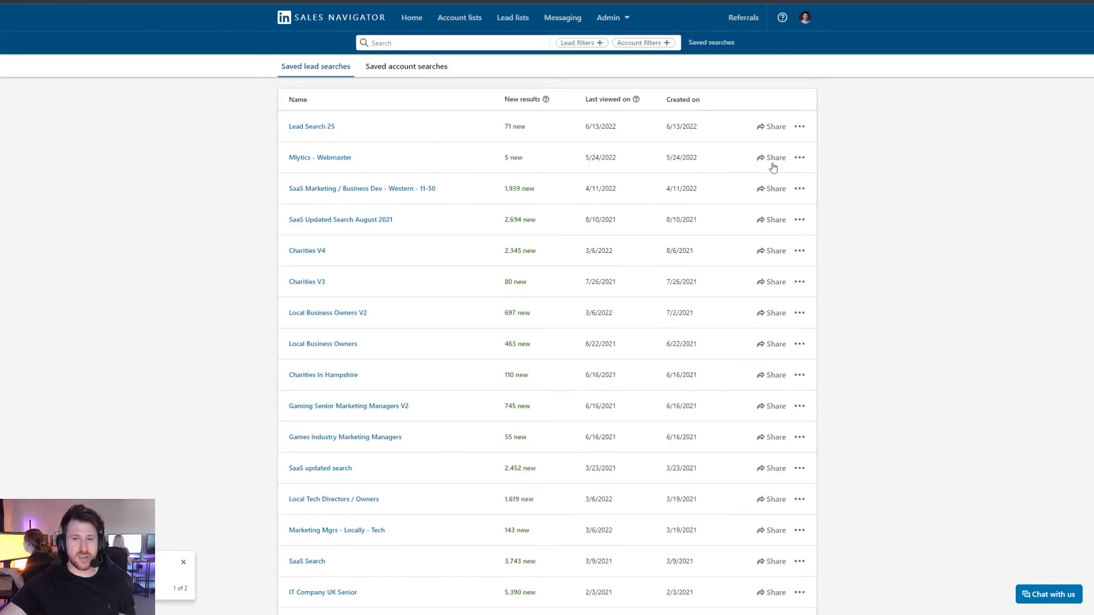
scroll(559, 367, down, 10)
click(311, 505)
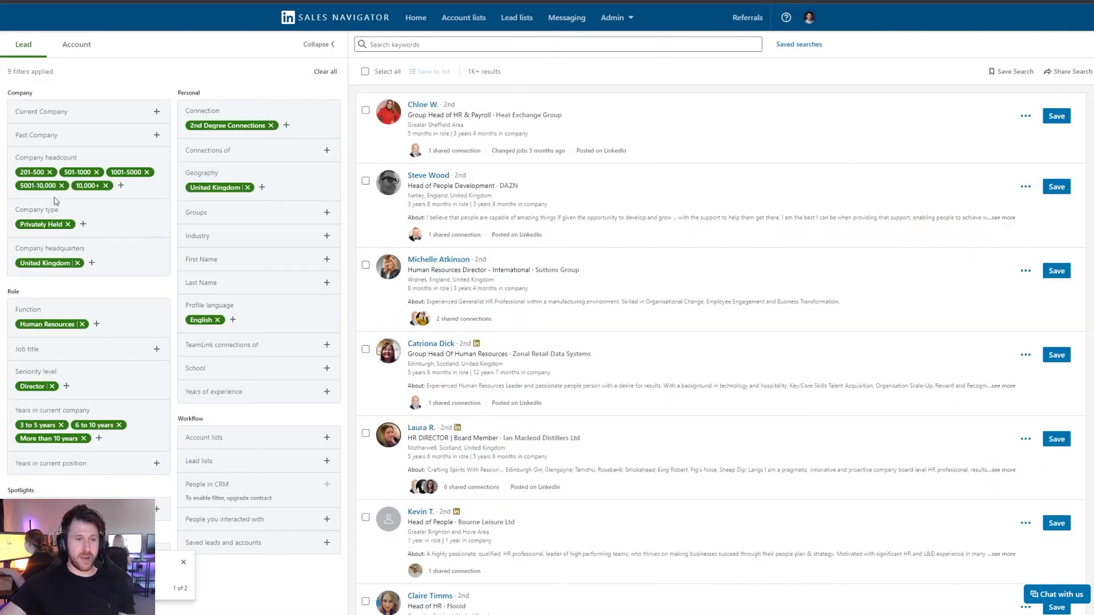
scroll(647, 176, down, 4)
scroll(903, 273, up, 4)
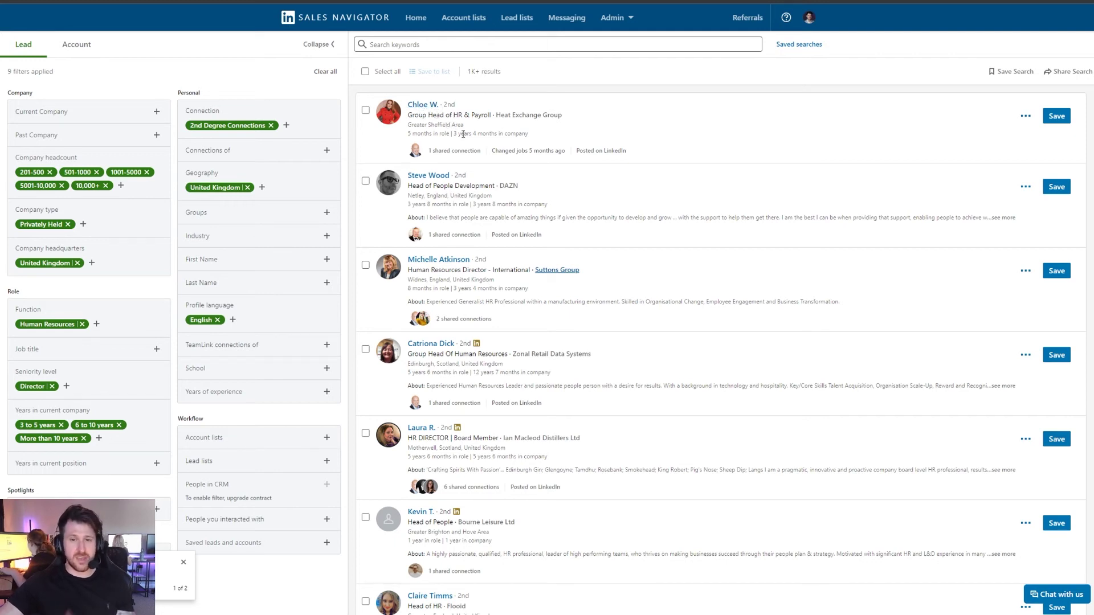
Save the first lead to a new lead list named HR Directors UK with the description "UK Based HR people"
click(1067, 121)
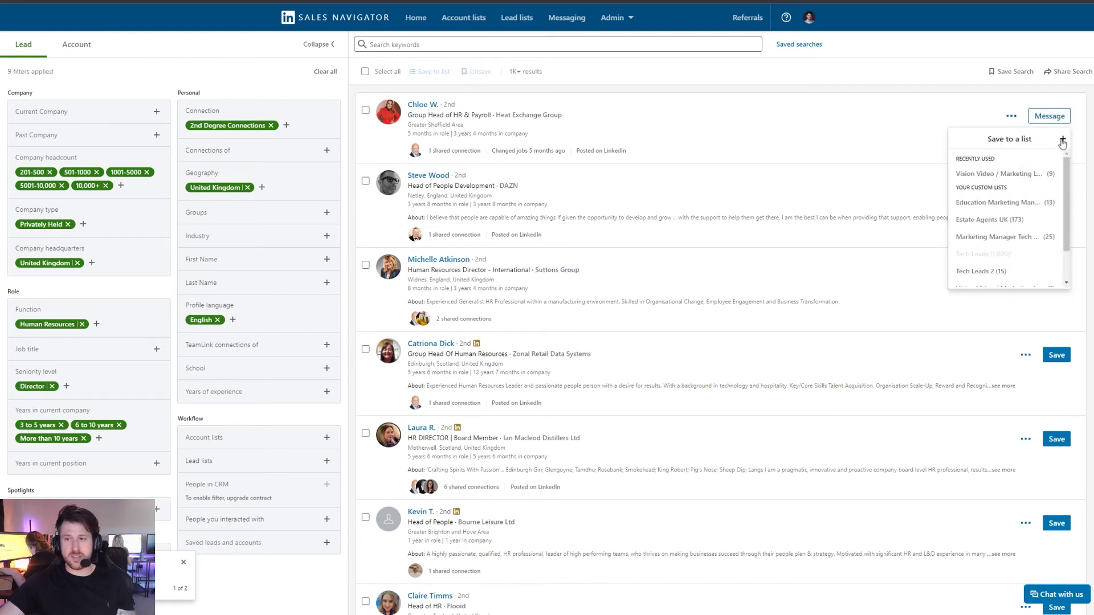
click(1062, 141)
click(459, 289)
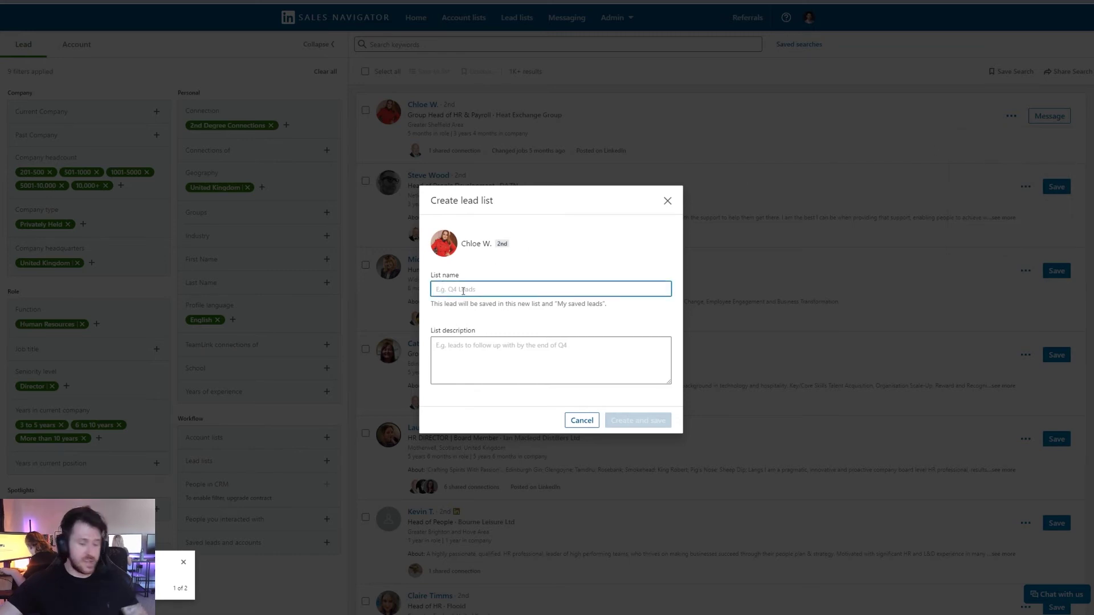
text(HR Direct)
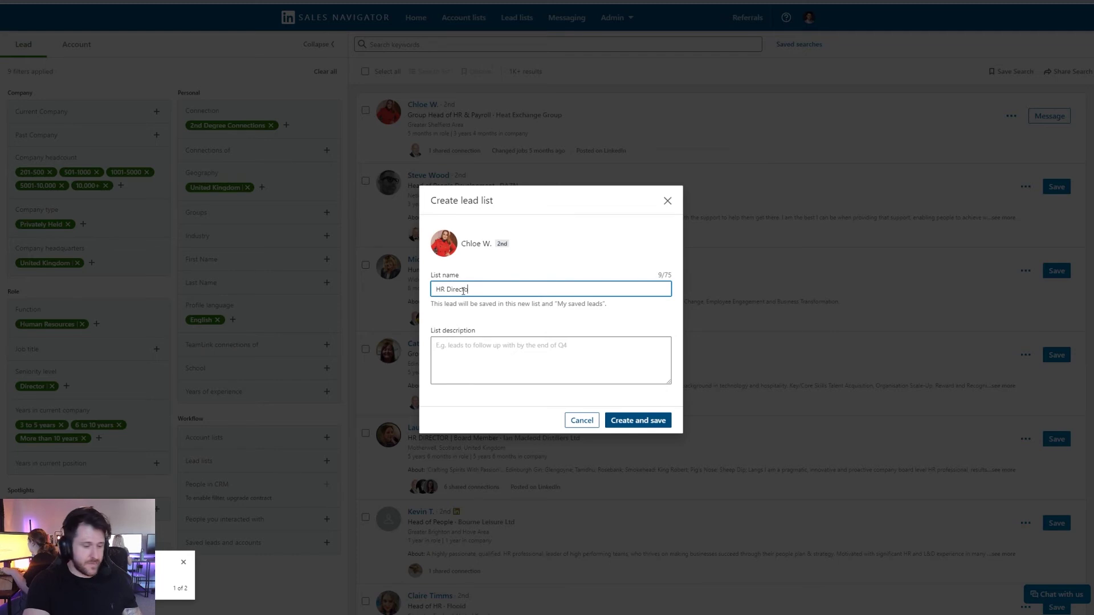
text(ors UK)
click(516, 353)
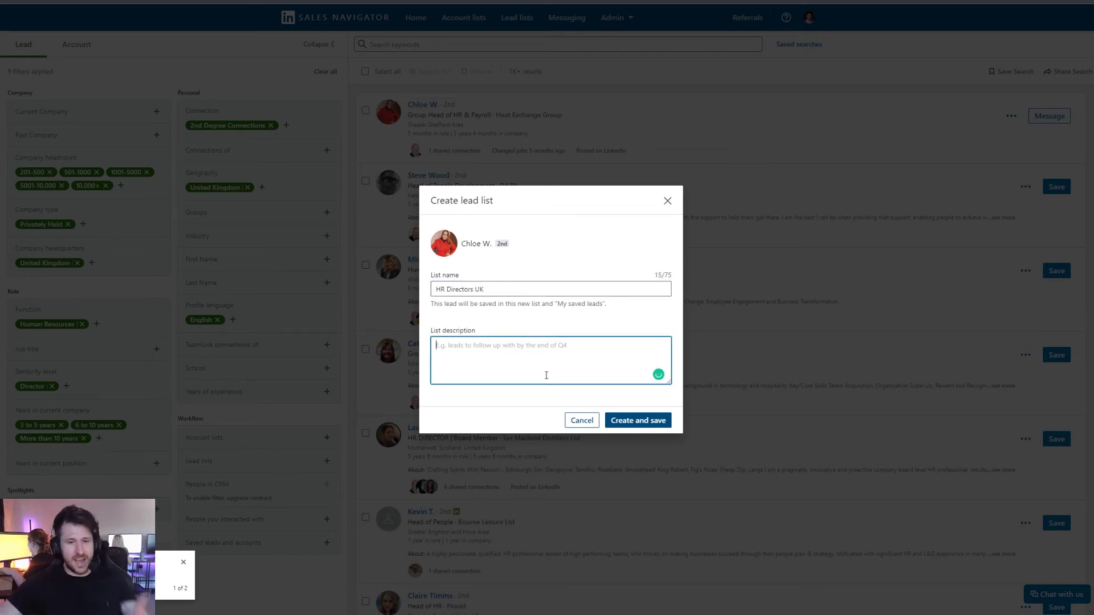
text(UK Based HR people)
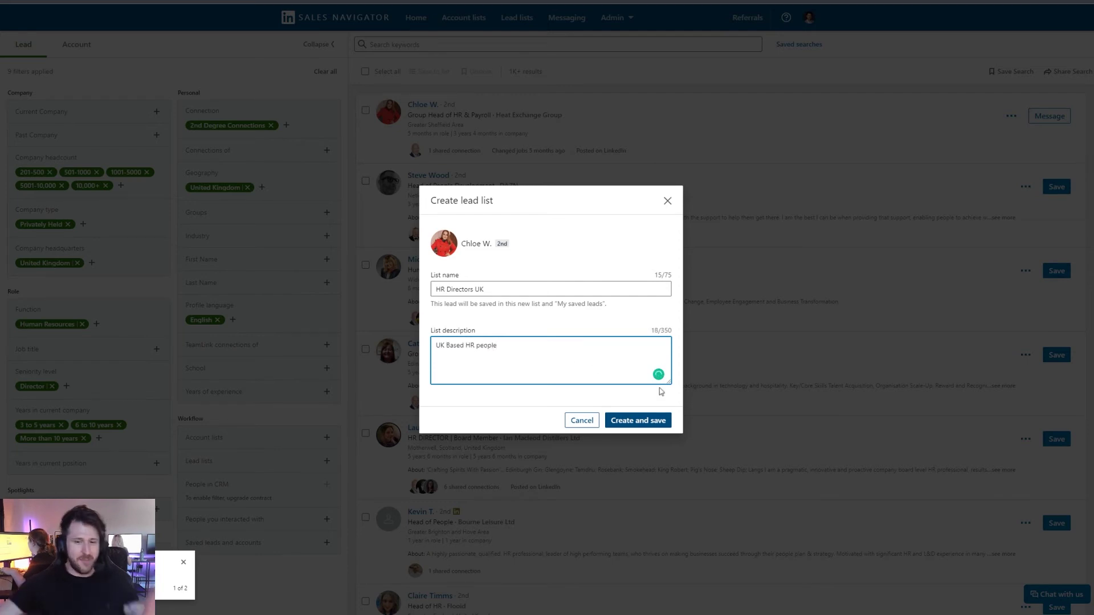
click(634, 421)
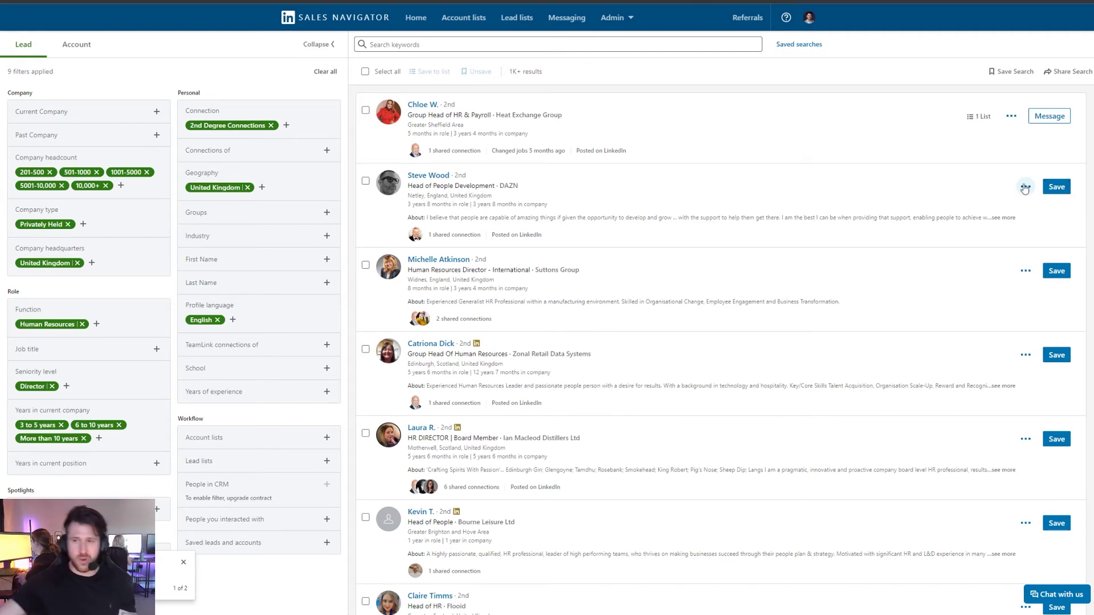
Save the second lead, the Head of People Development at DAZN, to the HR Directors UK list and view the suggested similar leads
click(1055, 188)
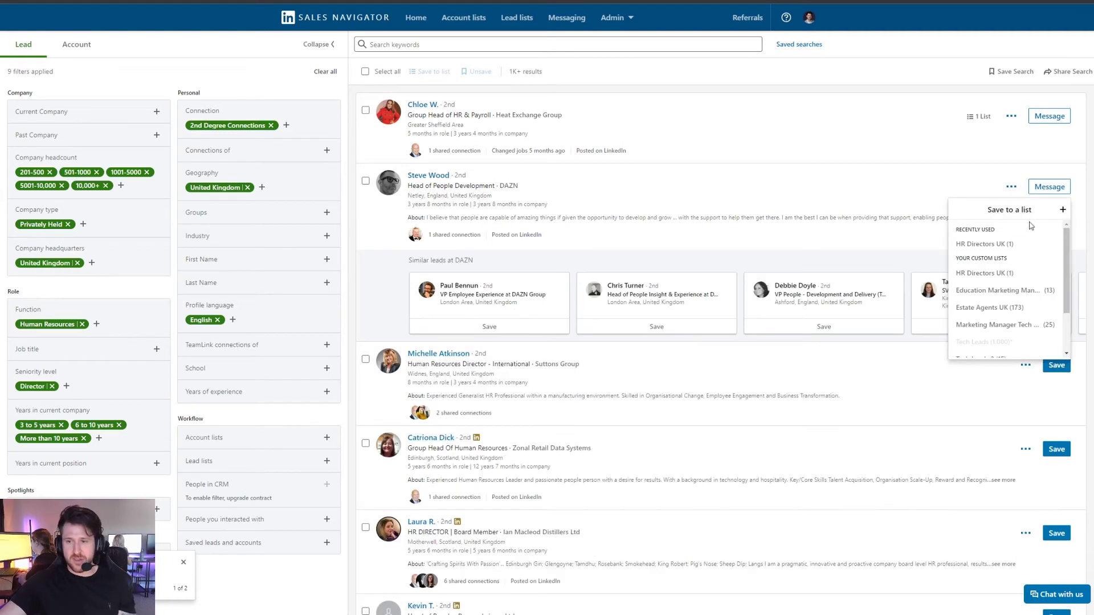
click(983, 244)
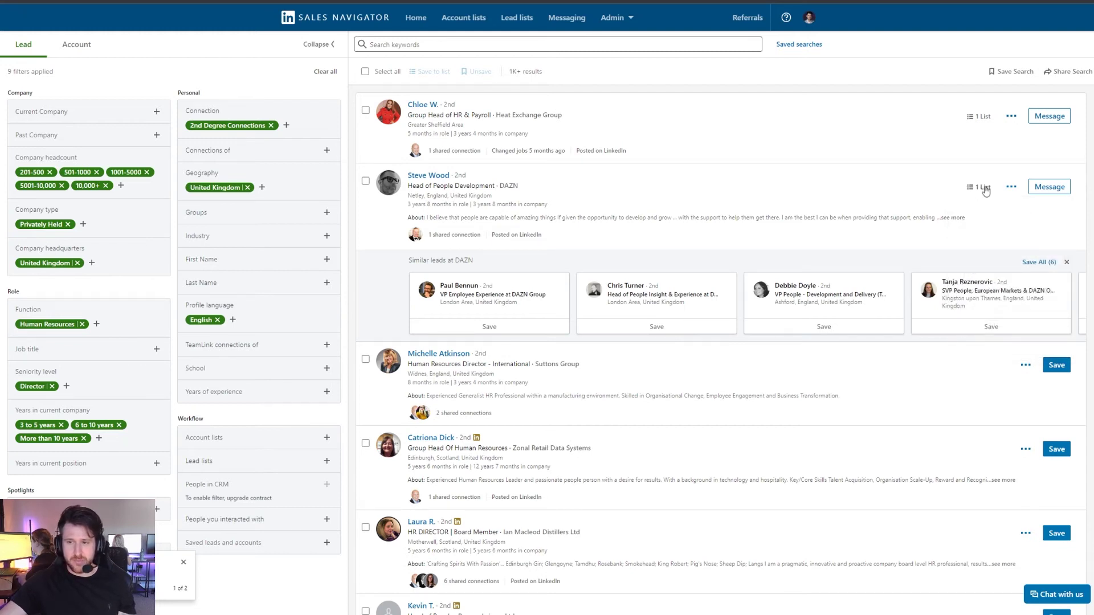
scroll(788, 208, down, 1)
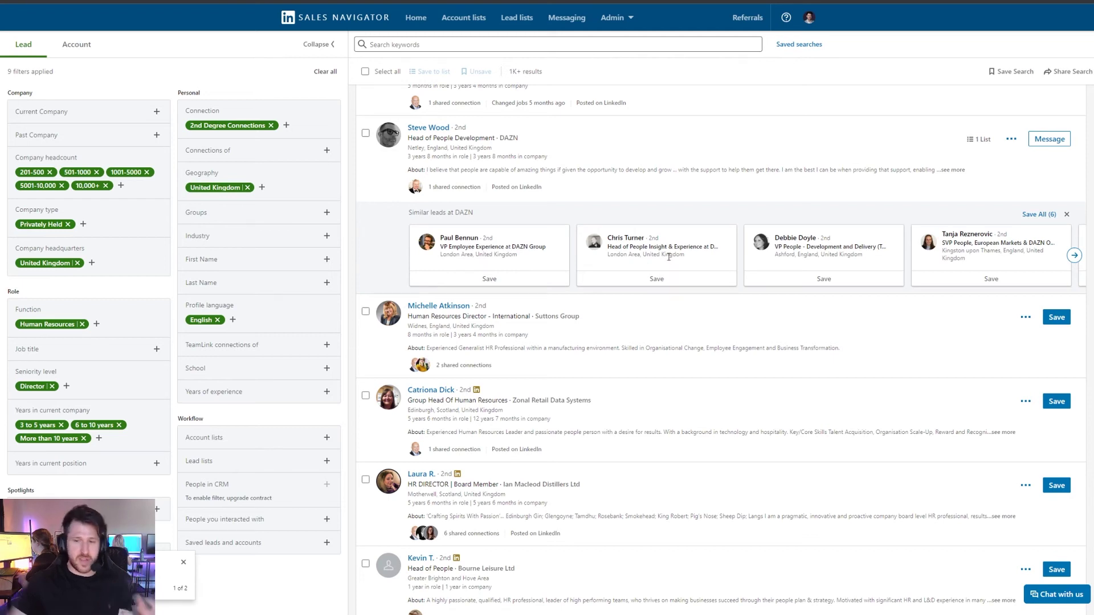
scroll(668, 257, up, 1)
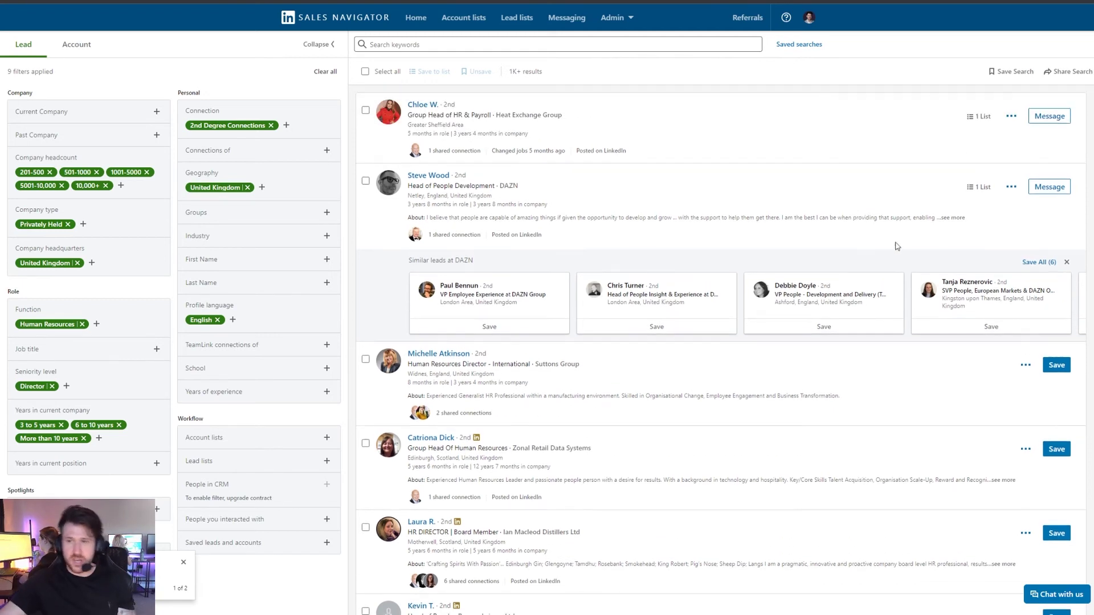
Open the first lead's profile and review the recent activity, shared connections and work experience
click(1010, 117)
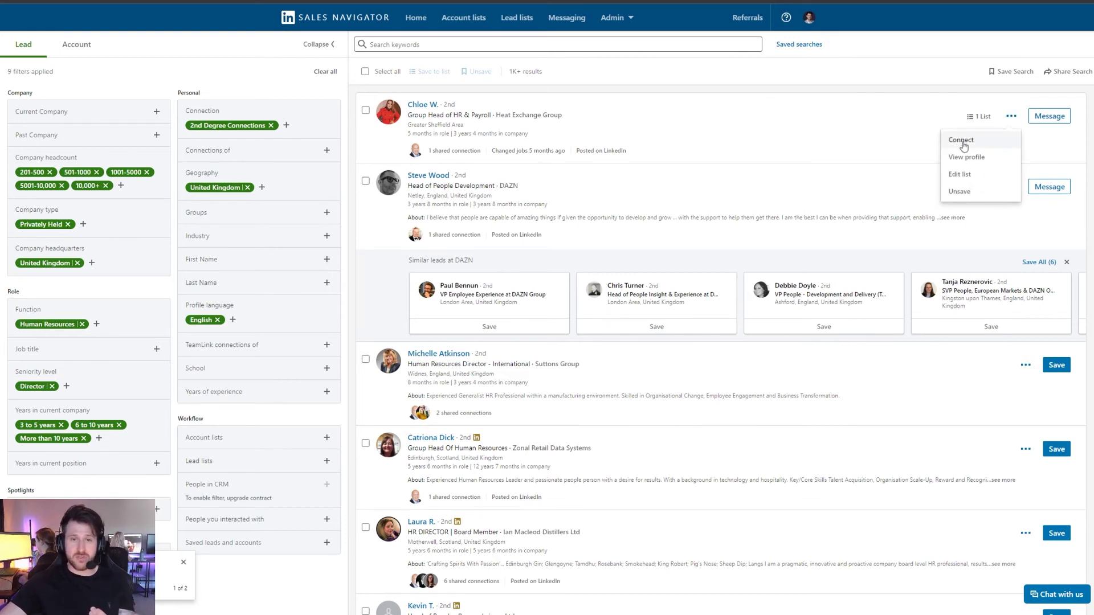
click(977, 158)
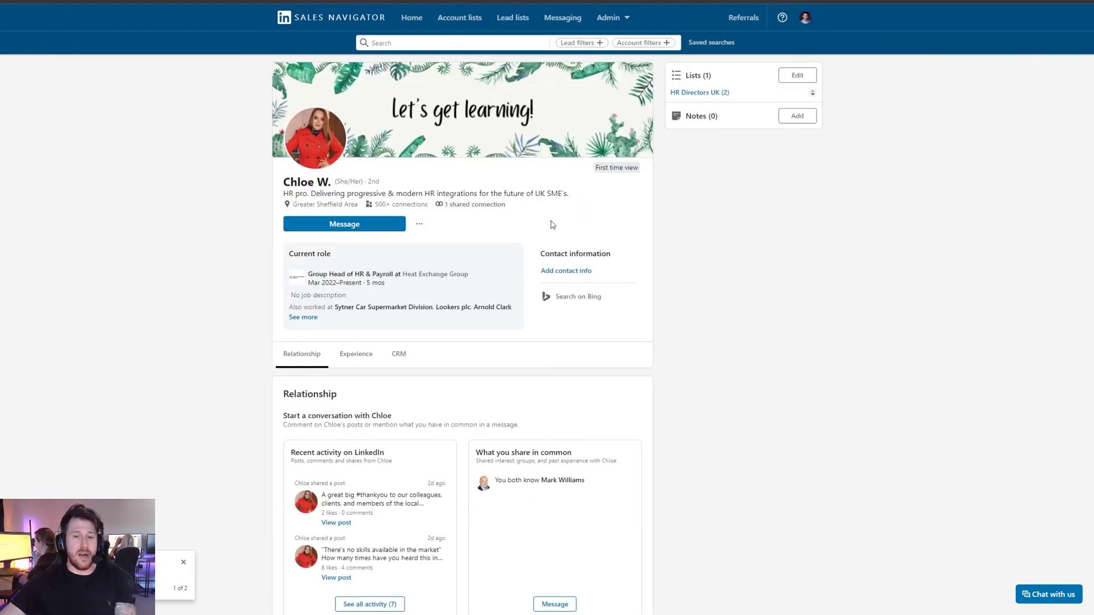
scroll(563, 279, down, 7)
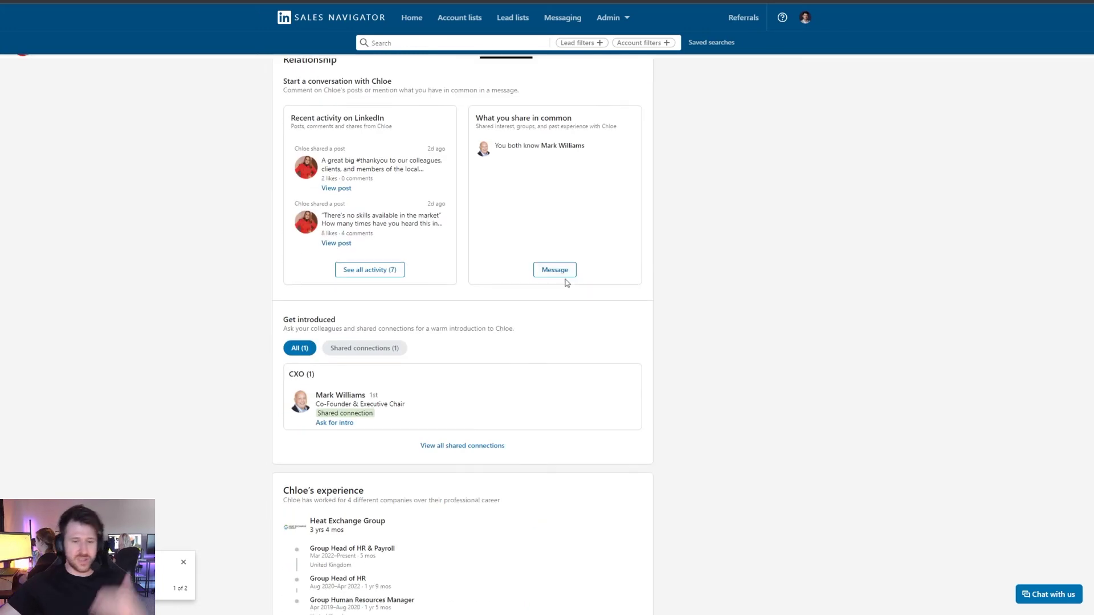
scroll(414, 405, up, 4)
scroll(414, 405, down, 8)
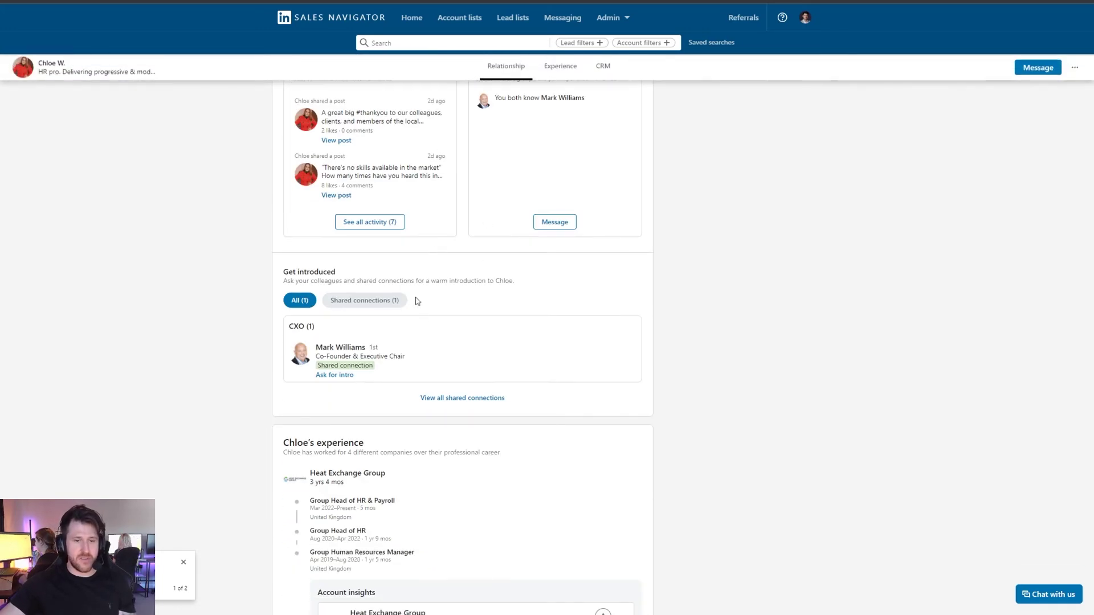
scroll(414, 343, up, 3)
scroll(414, 343, down, 10)
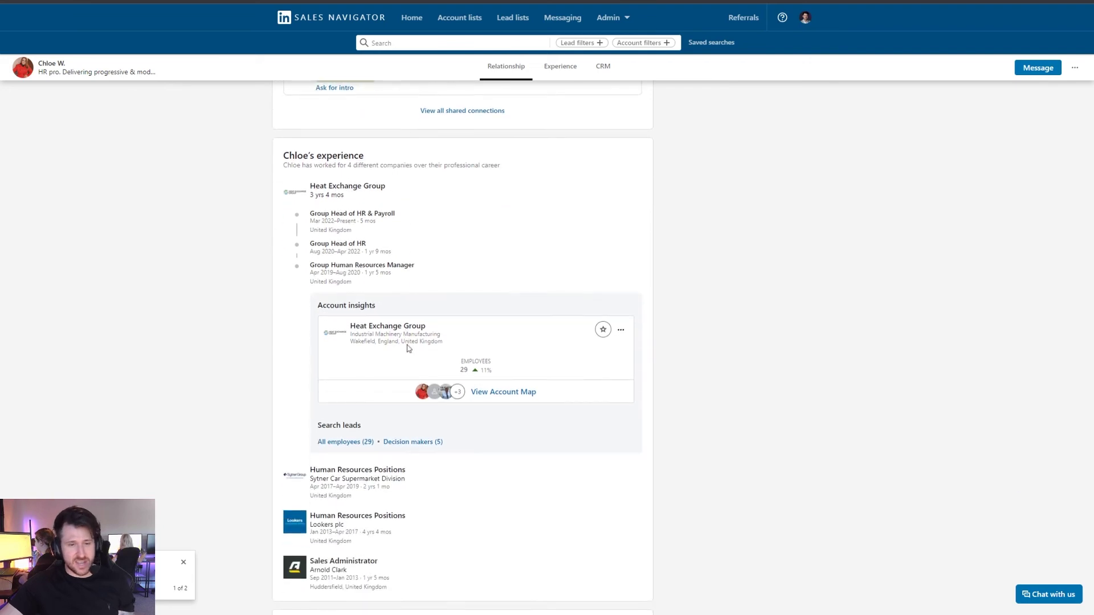
scroll(475, 364, up, 15)
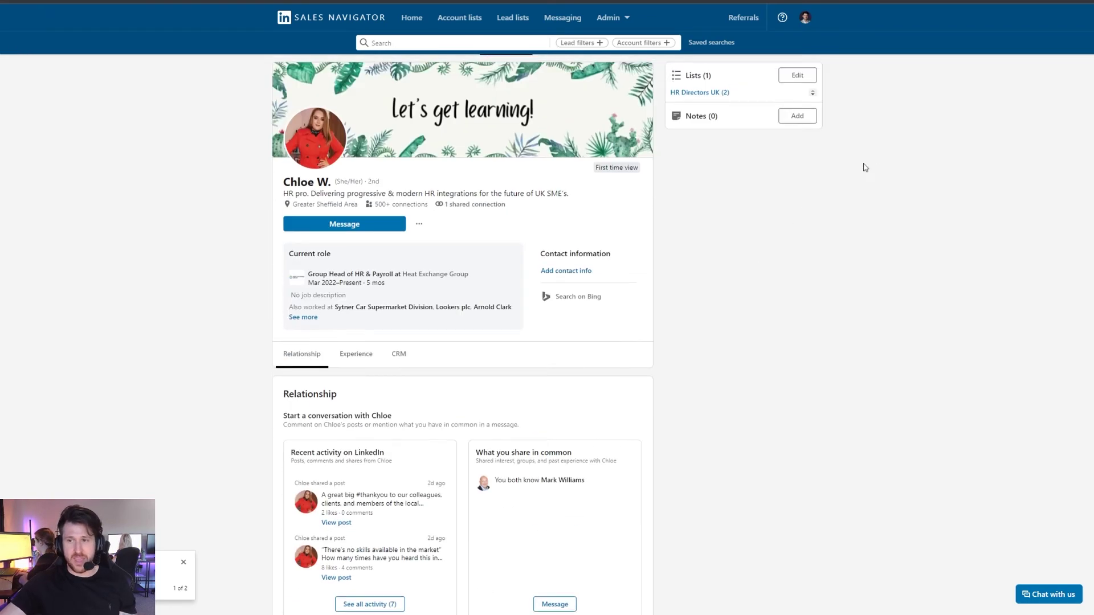
Open a new InMail to the lead from the profile, close it unsent, and return to the lead search results
click(352, 228)
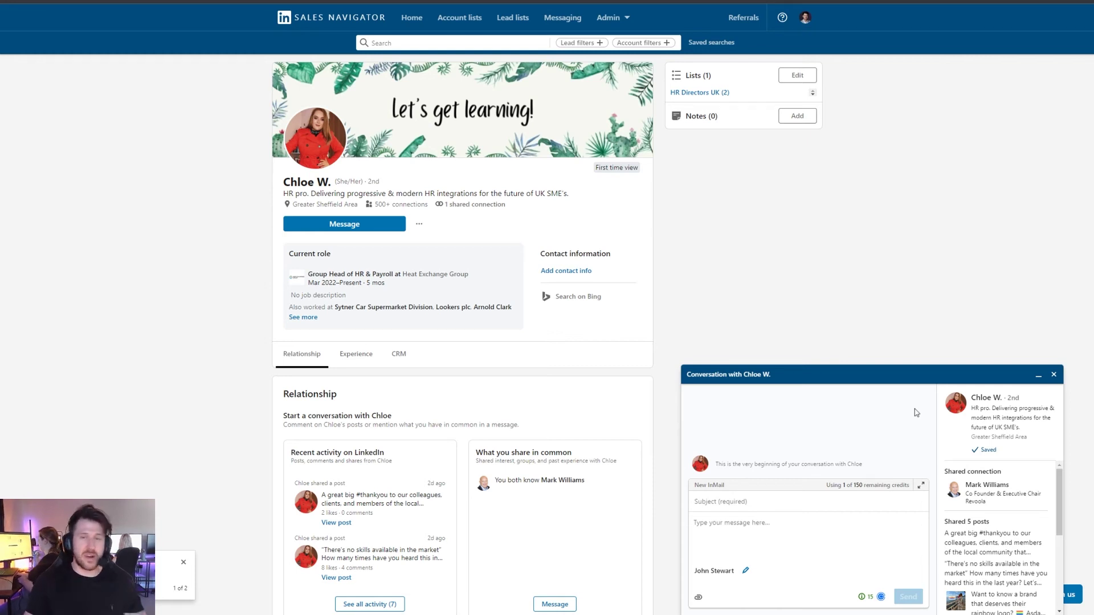
click(1053, 375)
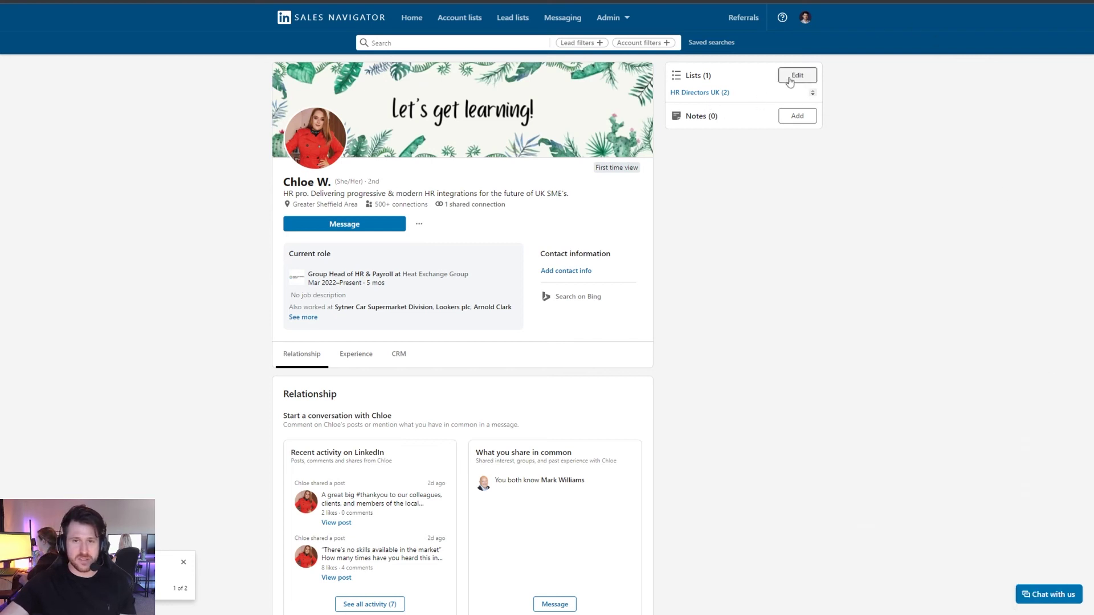
click(387, 16)
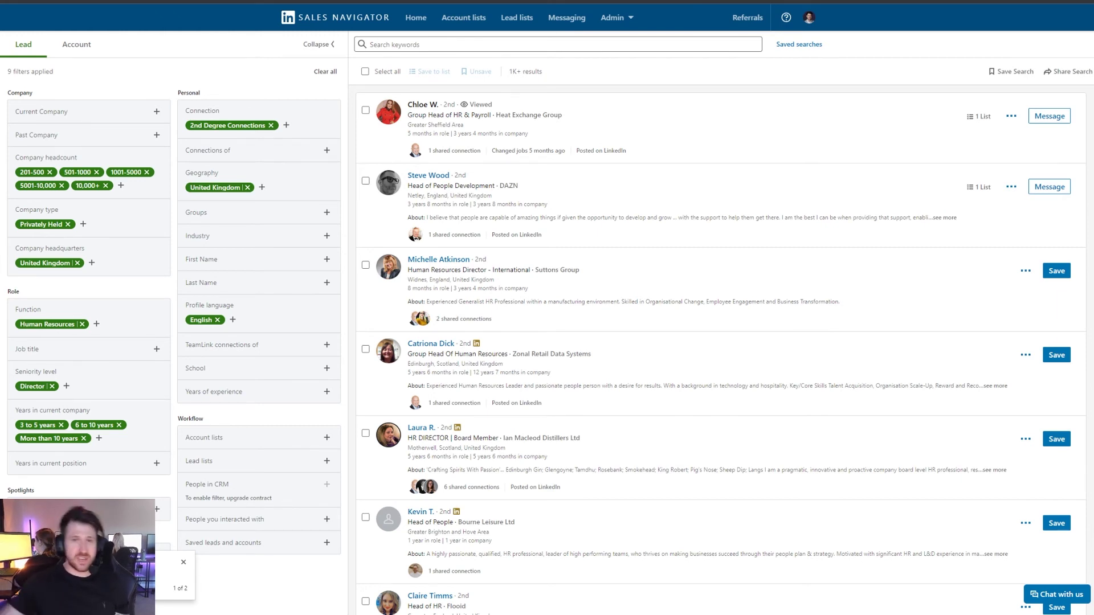
View the first lead's additional actions in the search results, including Connect, and open a new InMail before closing it unsent
click(1011, 117)
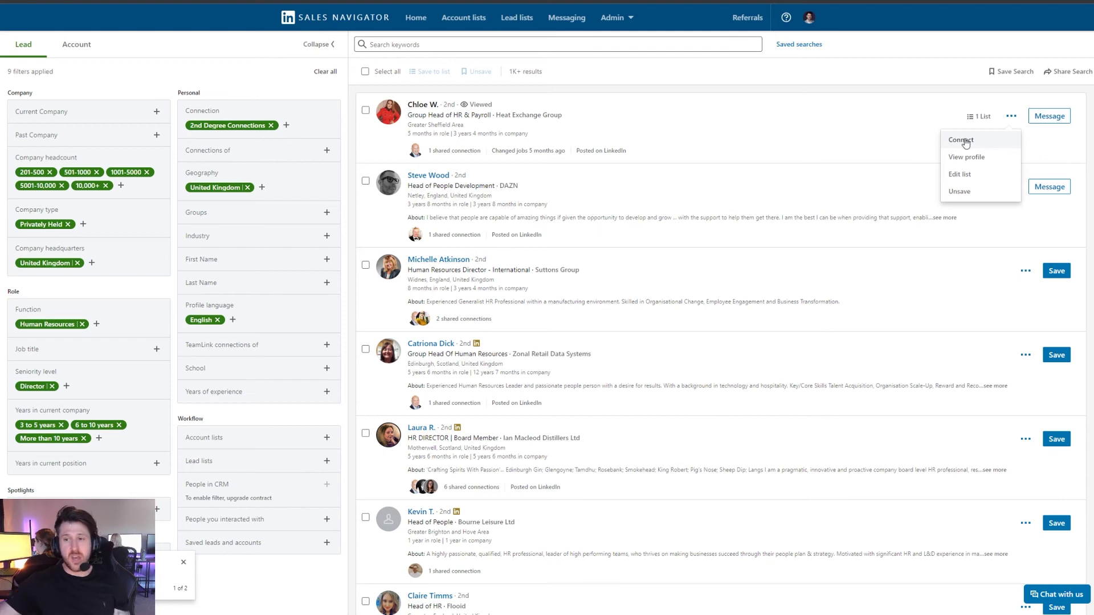
click(1069, 117)
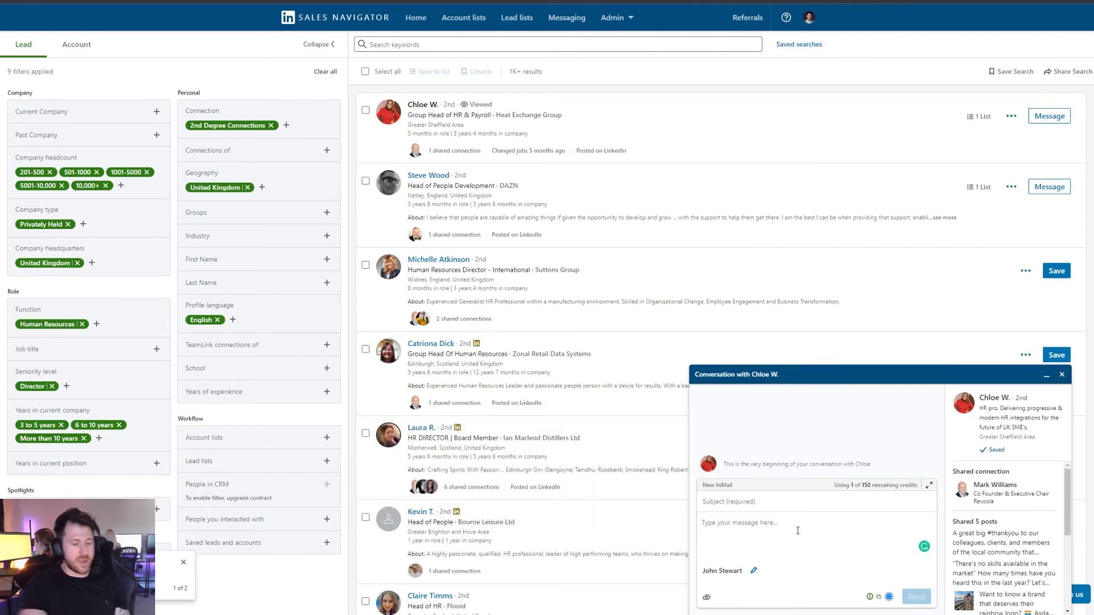
click(1061, 374)
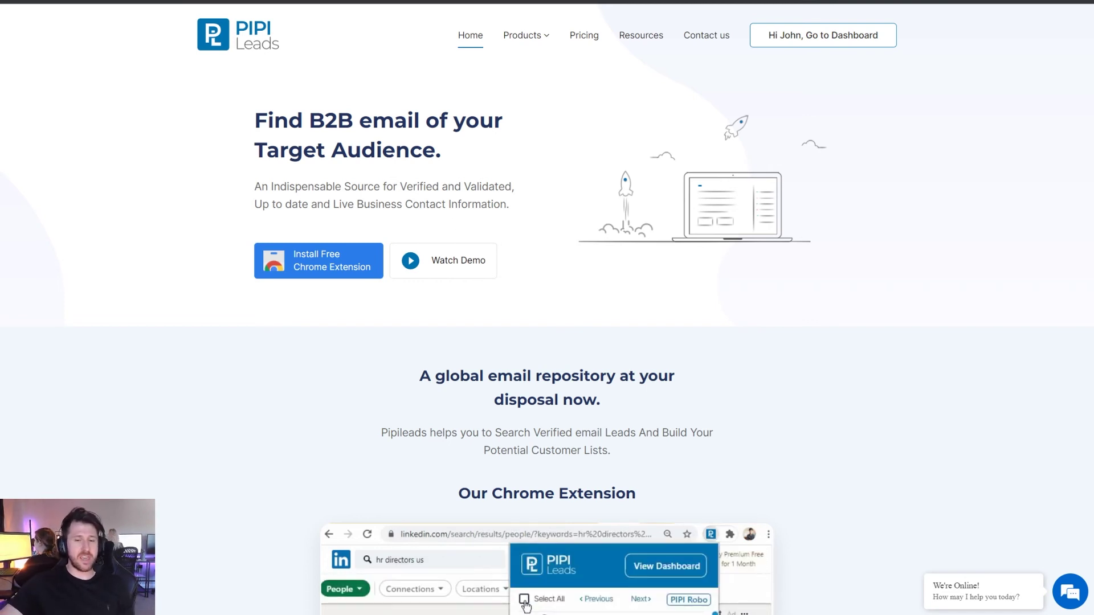
Look through the PIPI Leads home page for its email-finding Chrome extension
scroll(654, 370, down, 5)
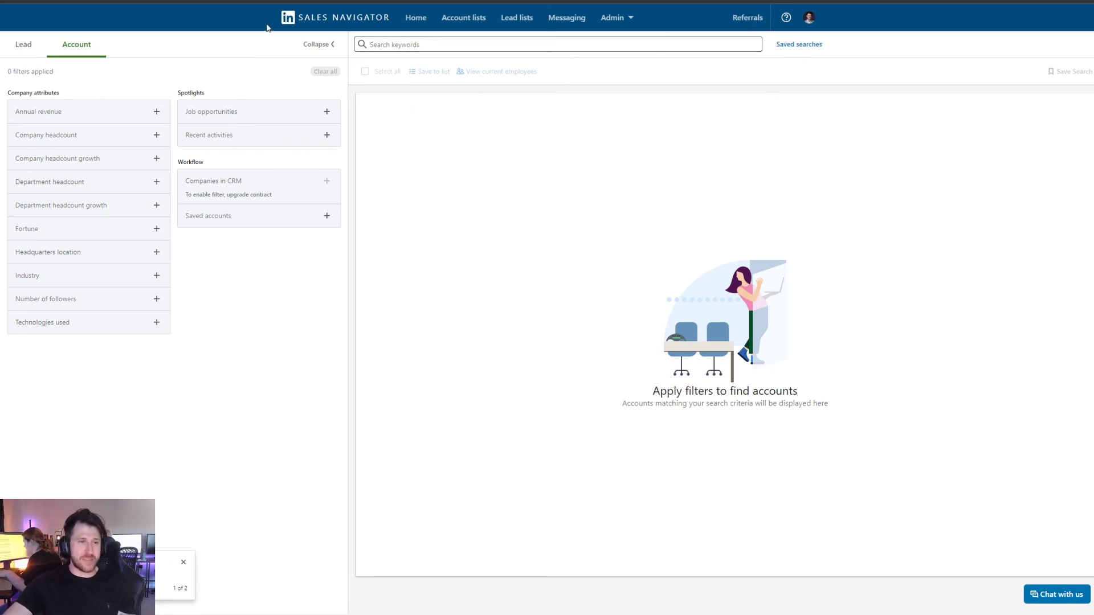
Open the Annual revenue filter in the account search
click(335, 17)
click(689, 52)
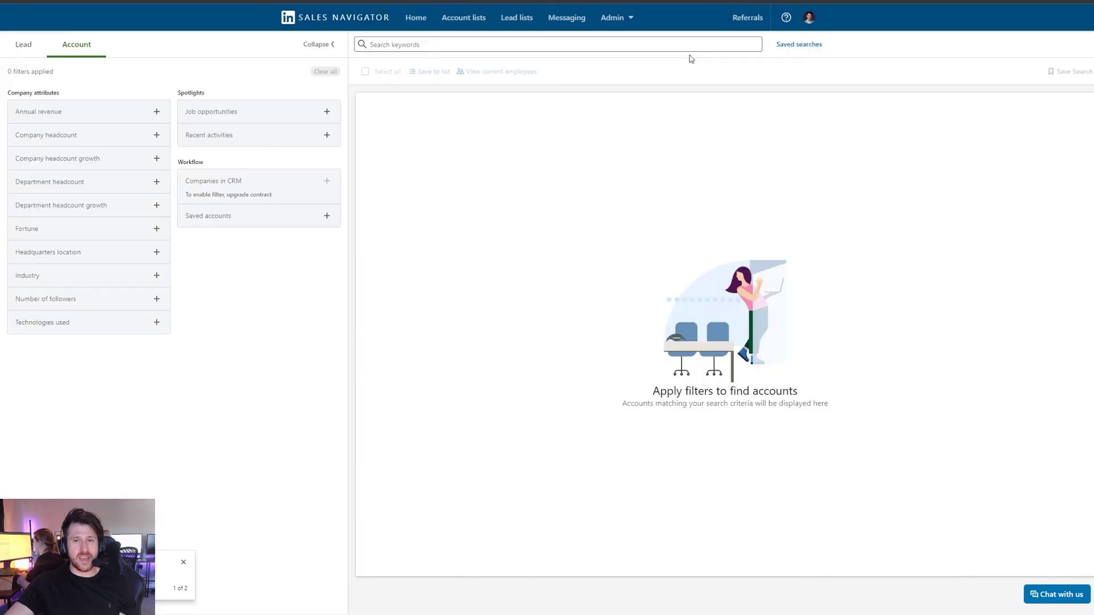
click(90, 118)
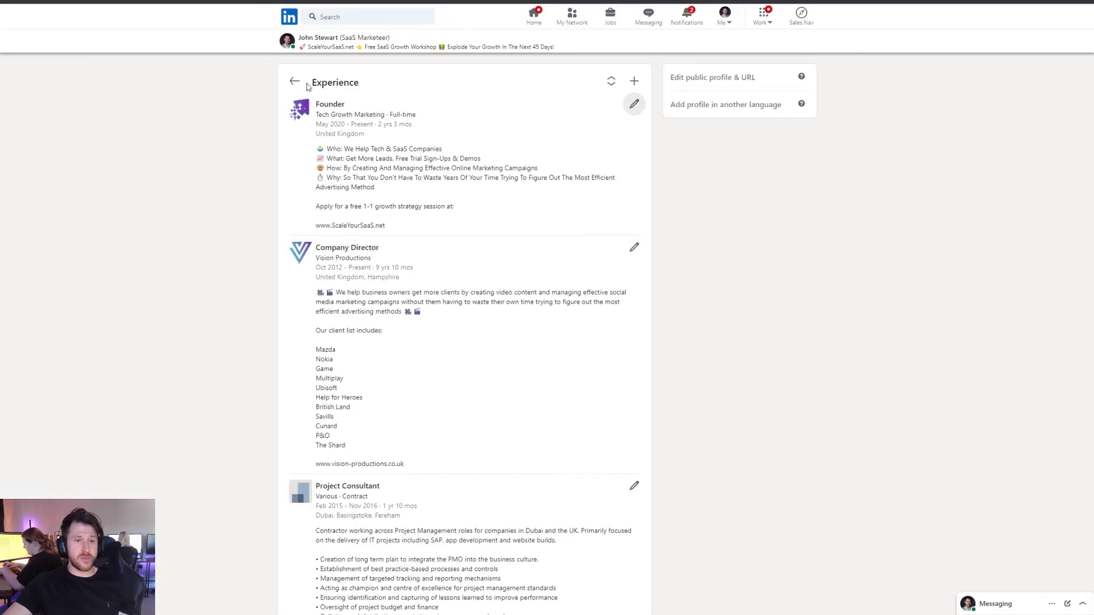
Review the full Experience page of the LinkedIn profile, return to the main profile, and find its experience section
scroll(497, 136, down, 3)
scroll(498, 137, up, 3)
click(292, 50)
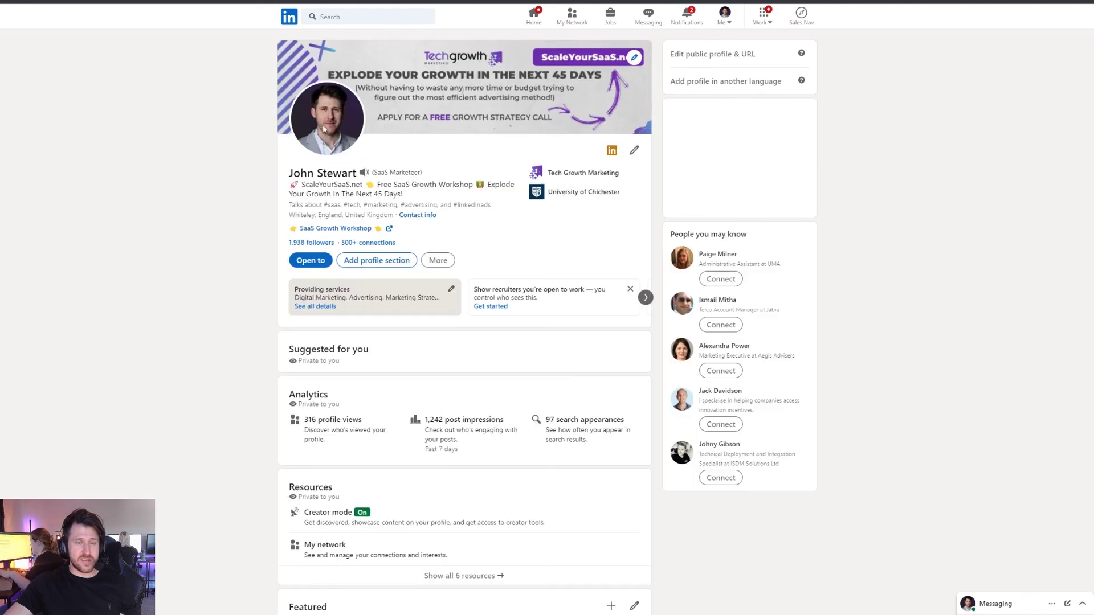
scroll(413, 263, down, 5)
scroll(413, 263, down, 10)
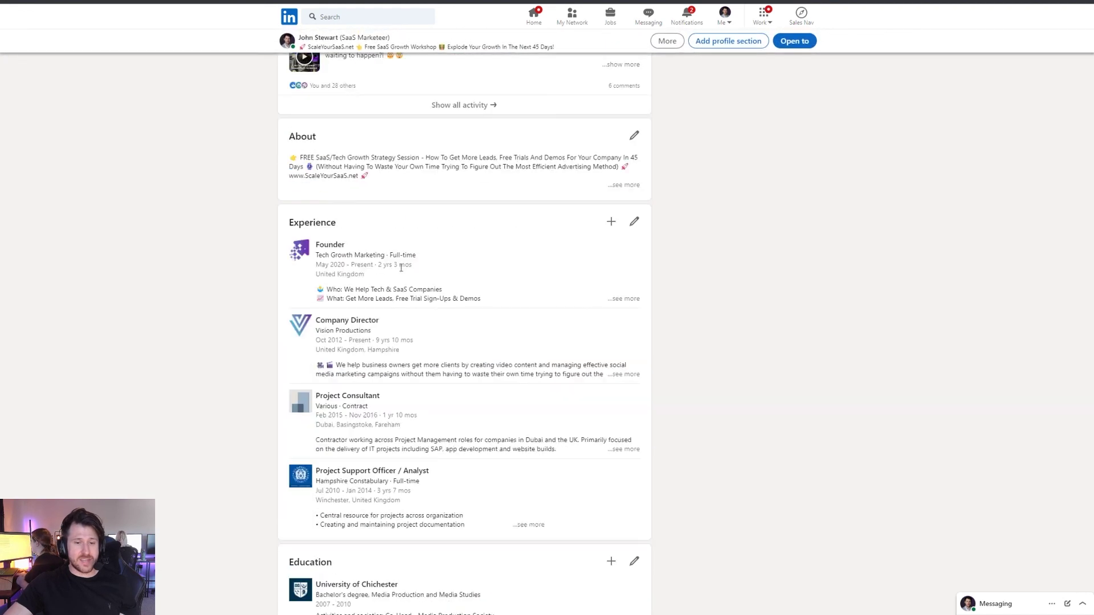
Open the Tech Growth Marketing company page from the Founder role and review its description, analytics and posts
click(297, 255)
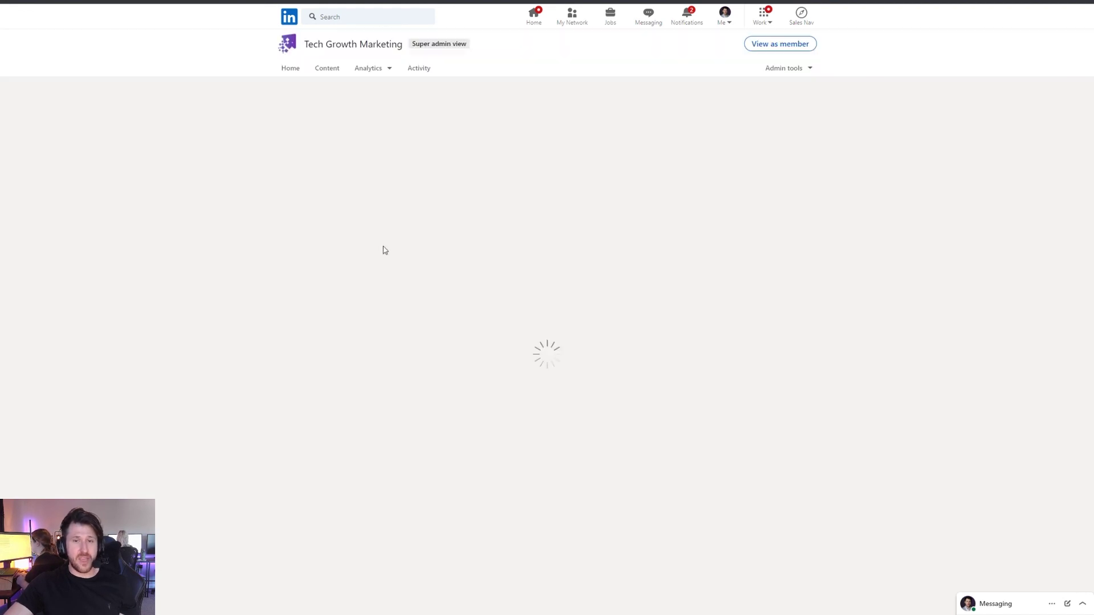
scroll(440, 226, down, 3)
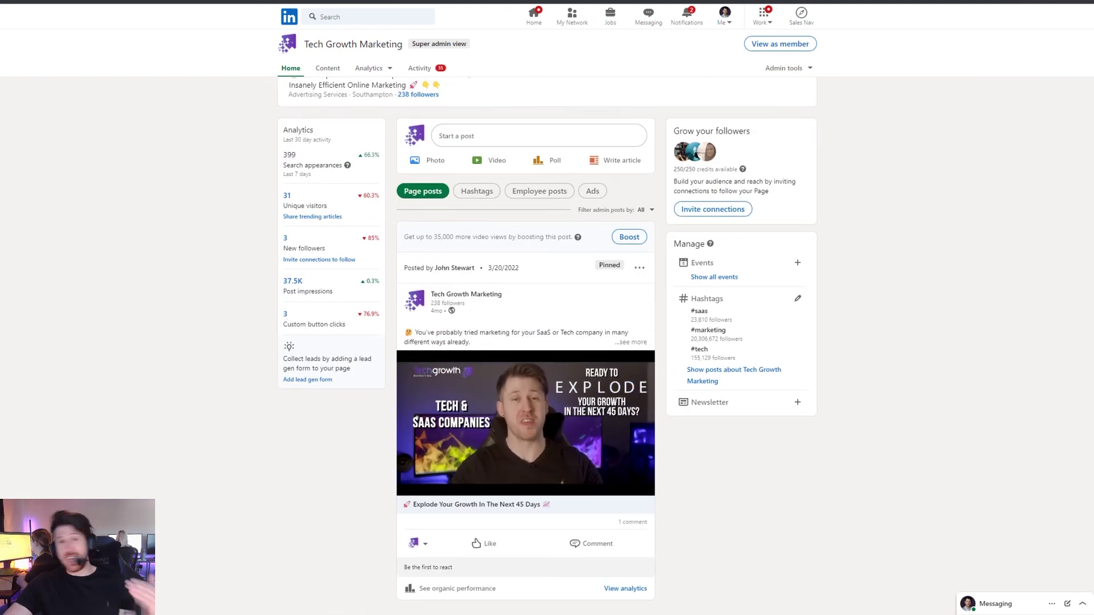
scroll(264, 72, up, 5)
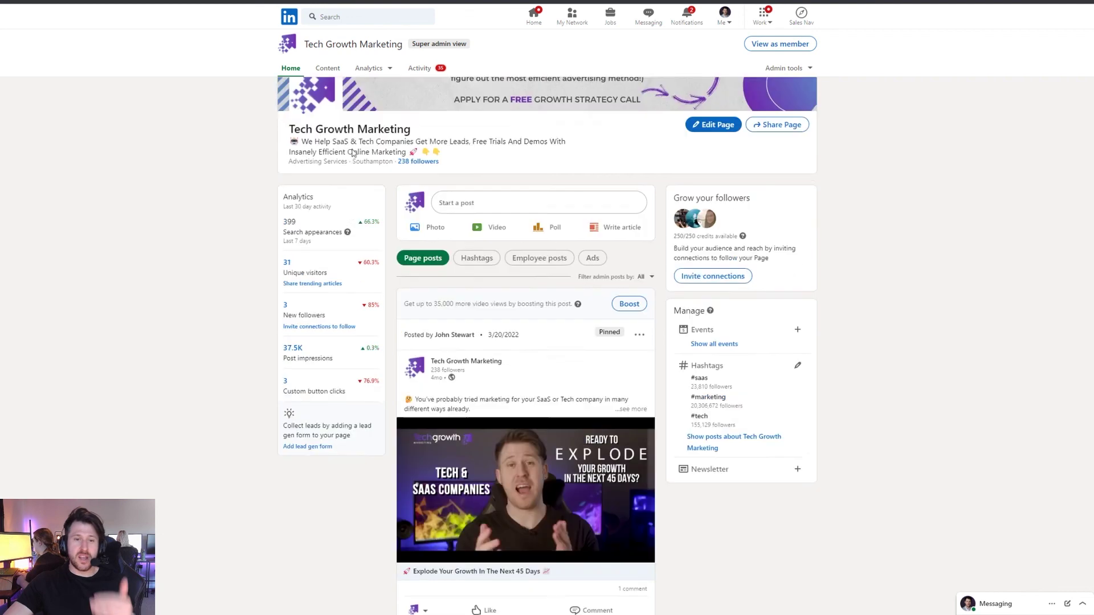
scroll(340, 380, down, 2)
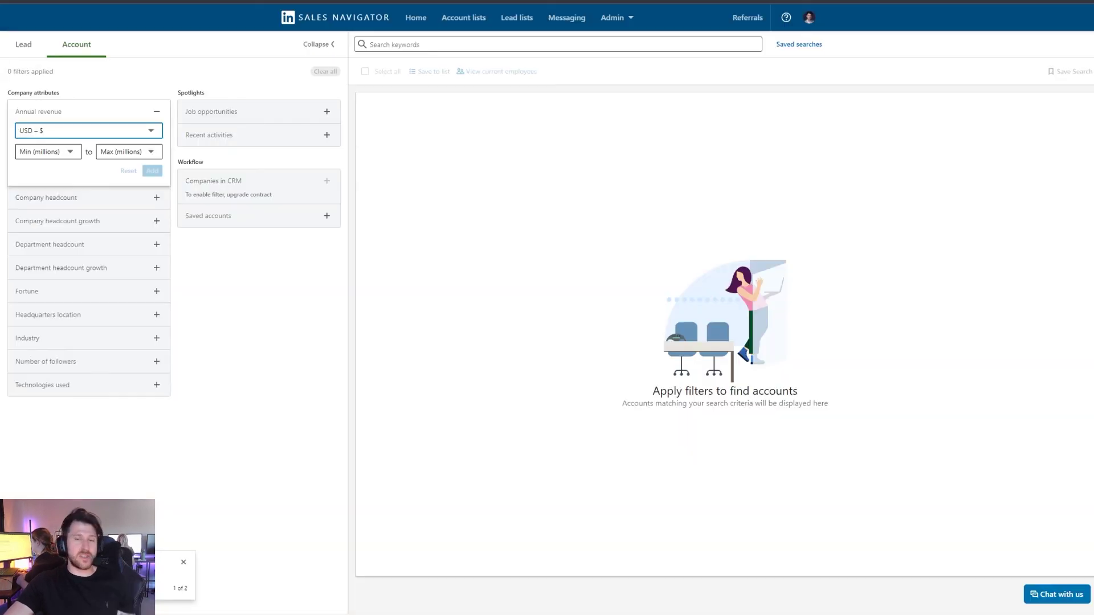
Inspect the minimum options of the Annual revenue account filter and the Technologies used filter, closing both without applying them
click(71, 153)
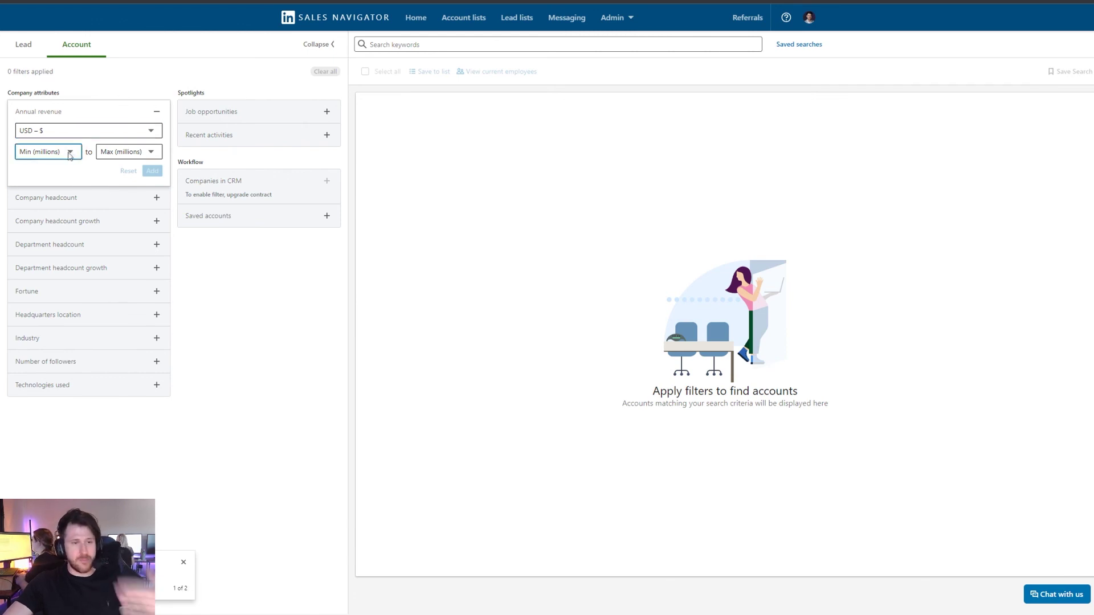
click(52, 201)
click(251, 294)
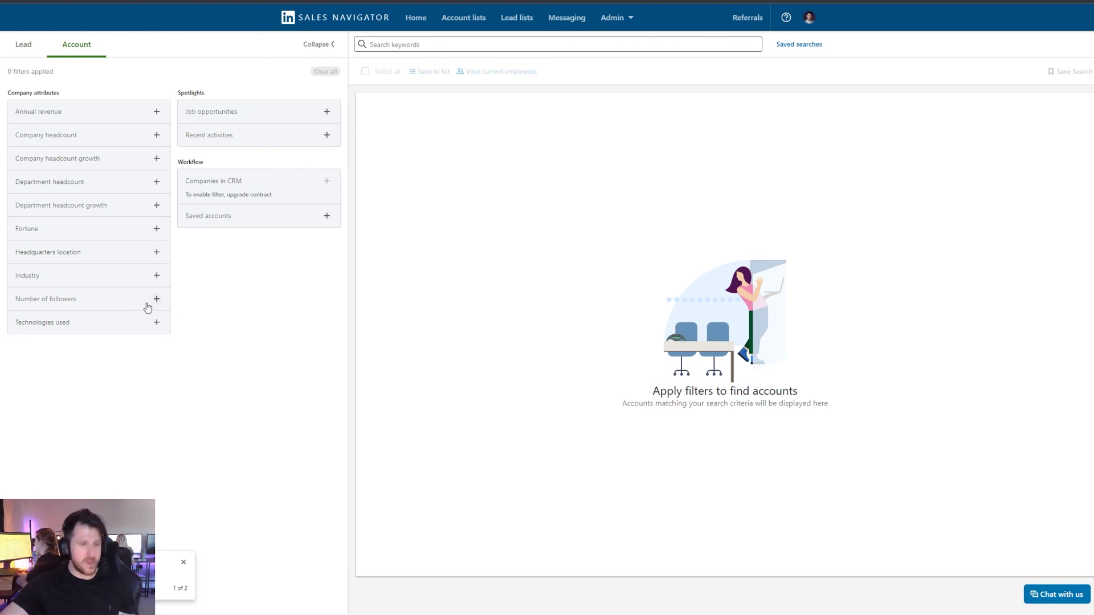
click(152, 323)
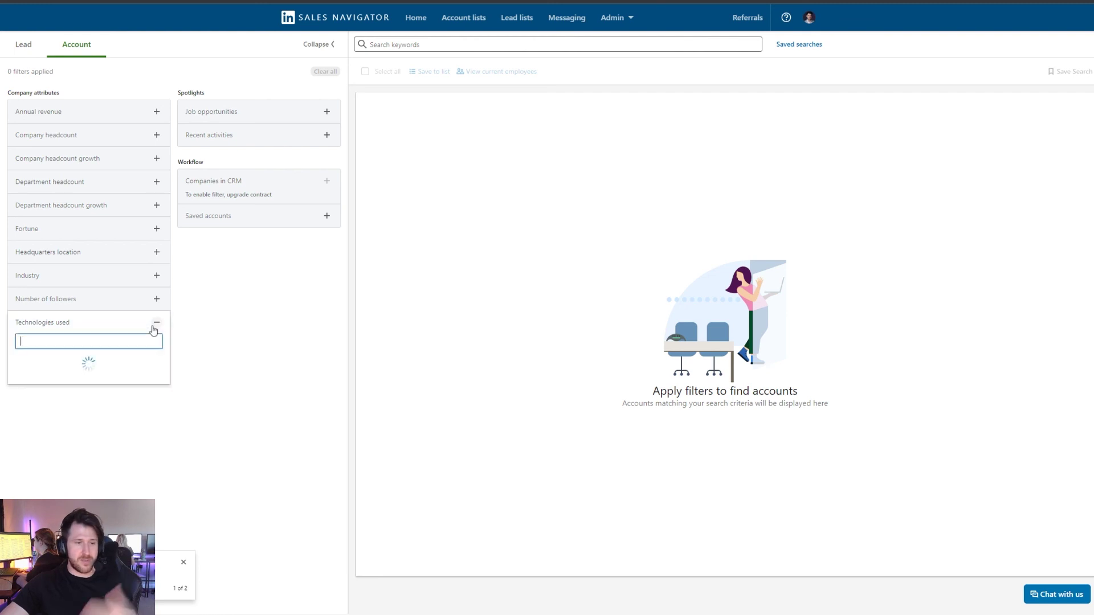
click(245, 351)
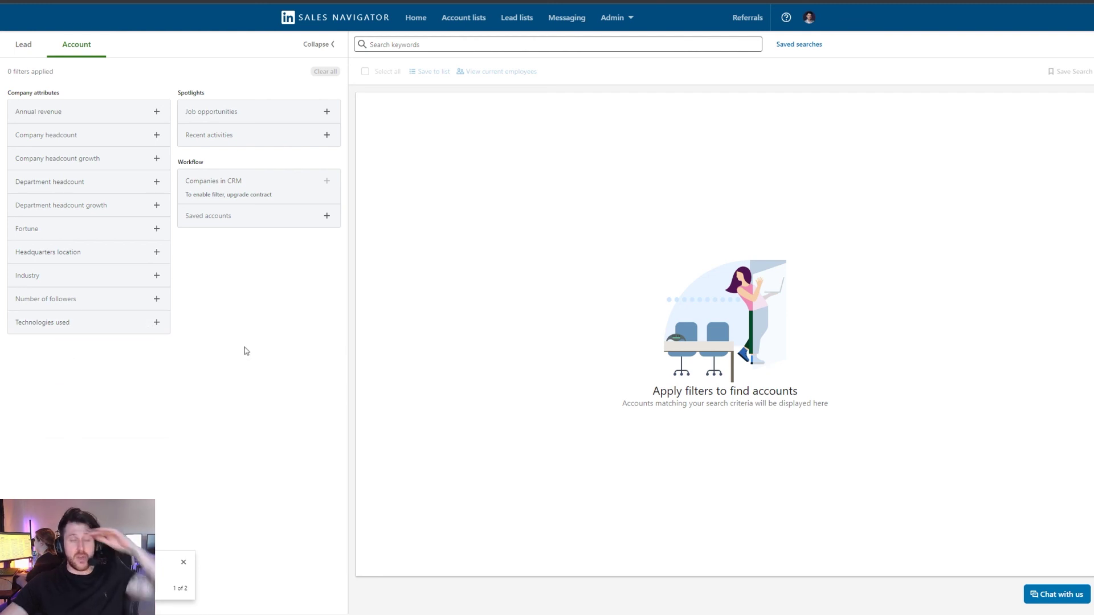